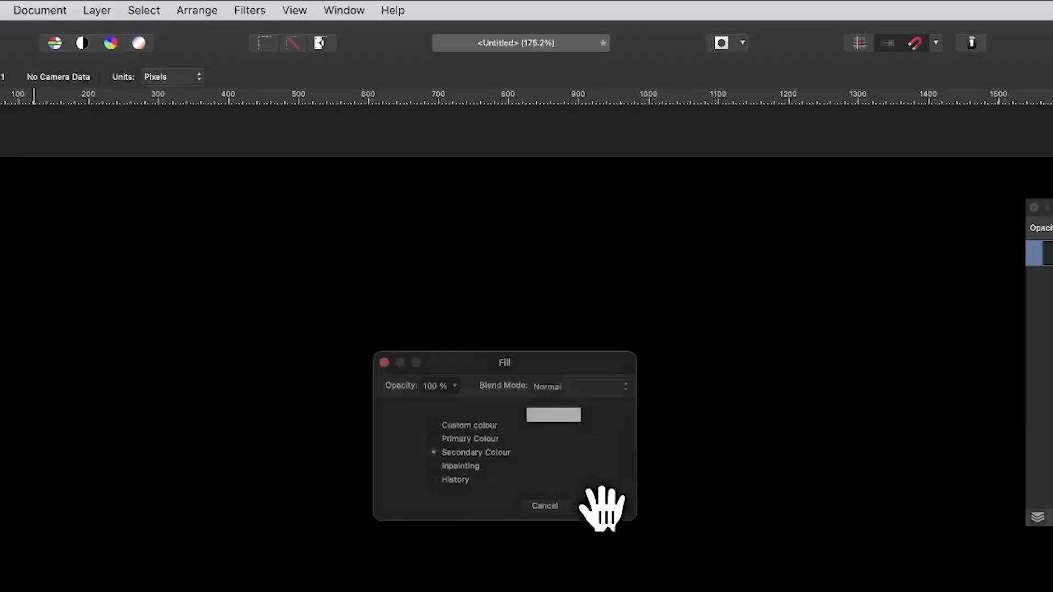
# Step: Open the Procedural Texture filter, load the Smoothed bars preset and widen the dialog to give the equations more room
pyautogui.click(877, 429)
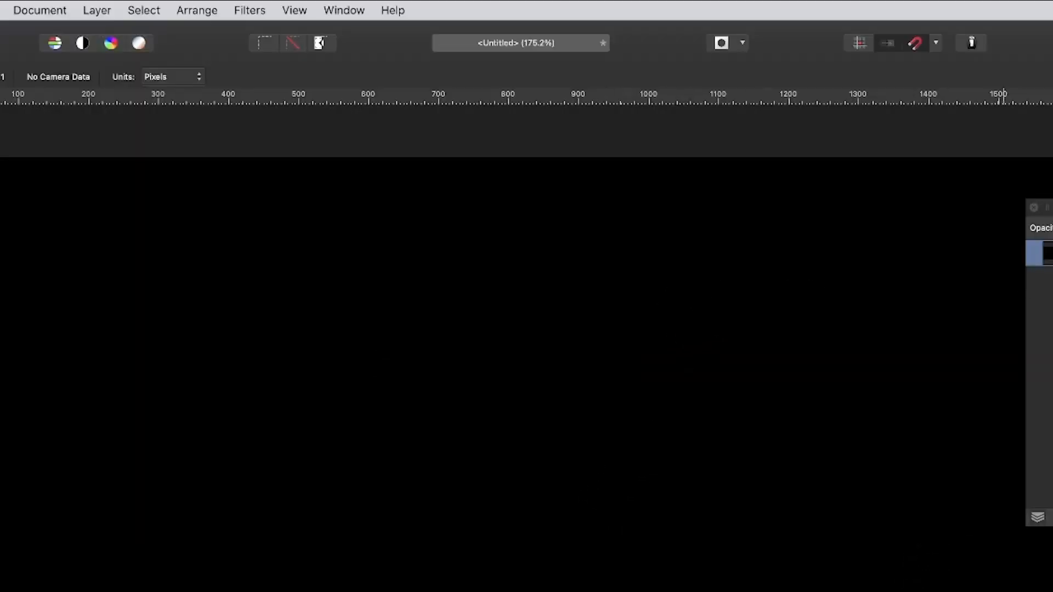
pyautogui.click(248, 9)
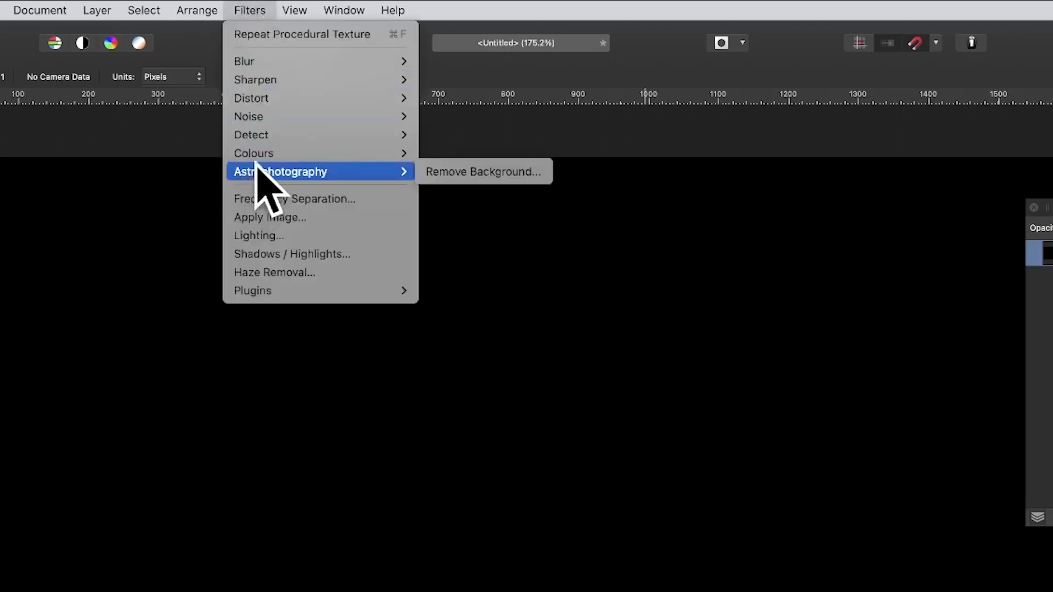
pyautogui.moveTo(263, 155)
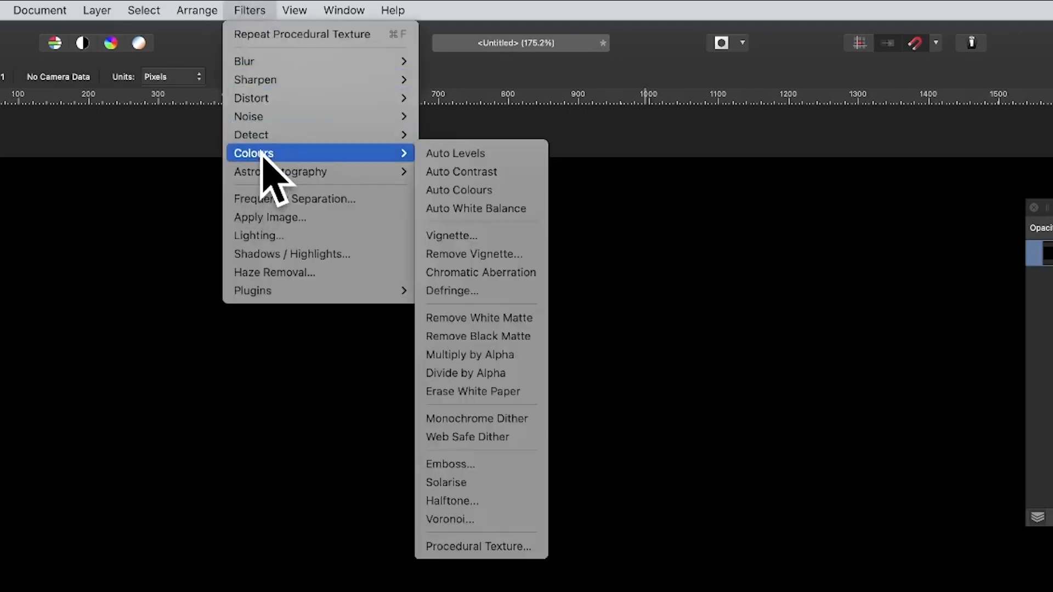
pyautogui.click(513, 546)
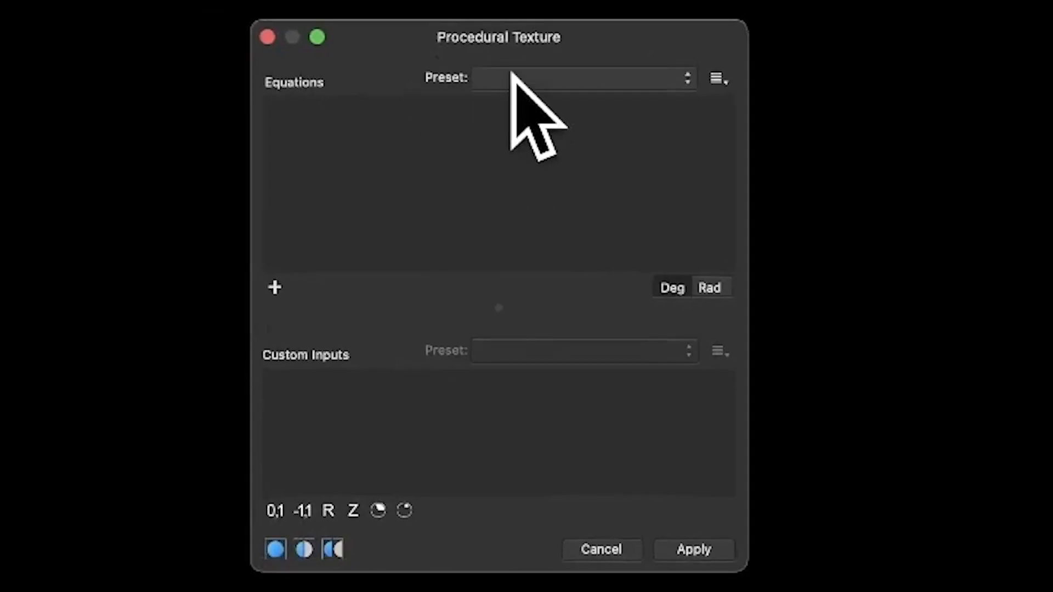
pyautogui.click(550, 77)
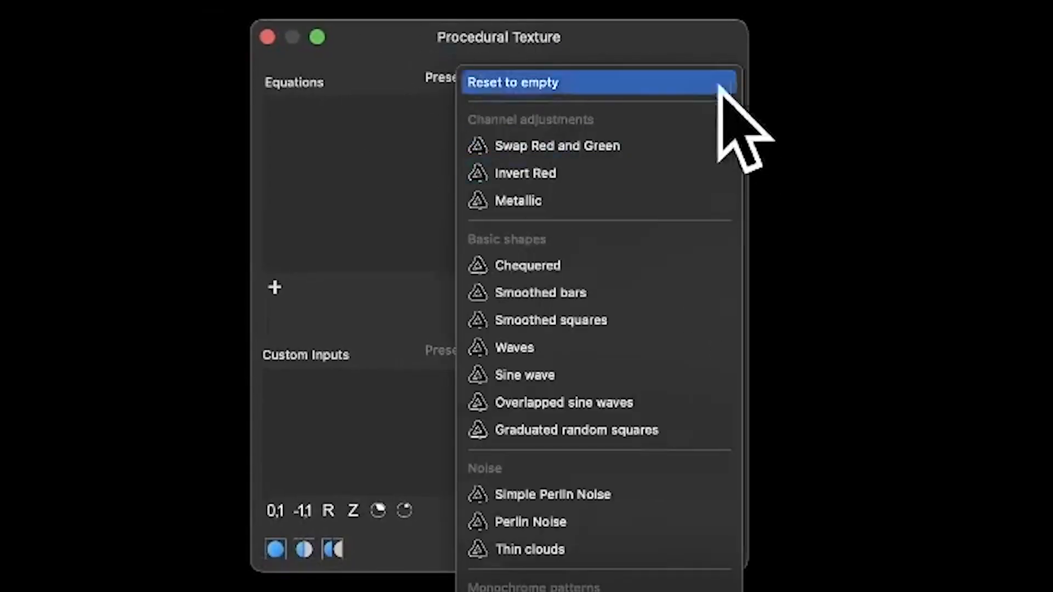
pyautogui.click(546, 290)
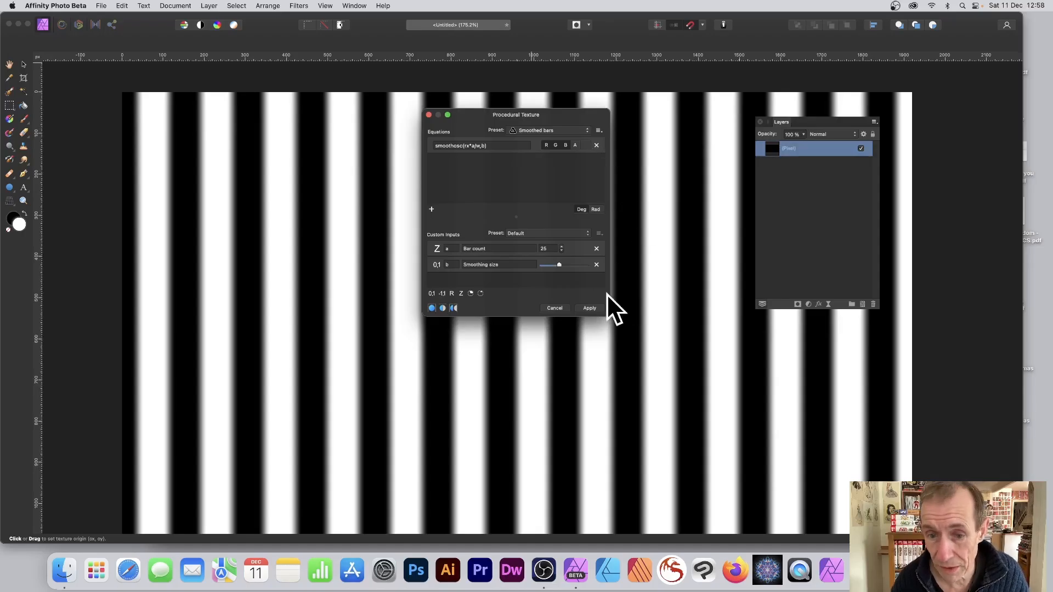
pyautogui.moveTo(614, 317); pyautogui.dragTo(774, 316)
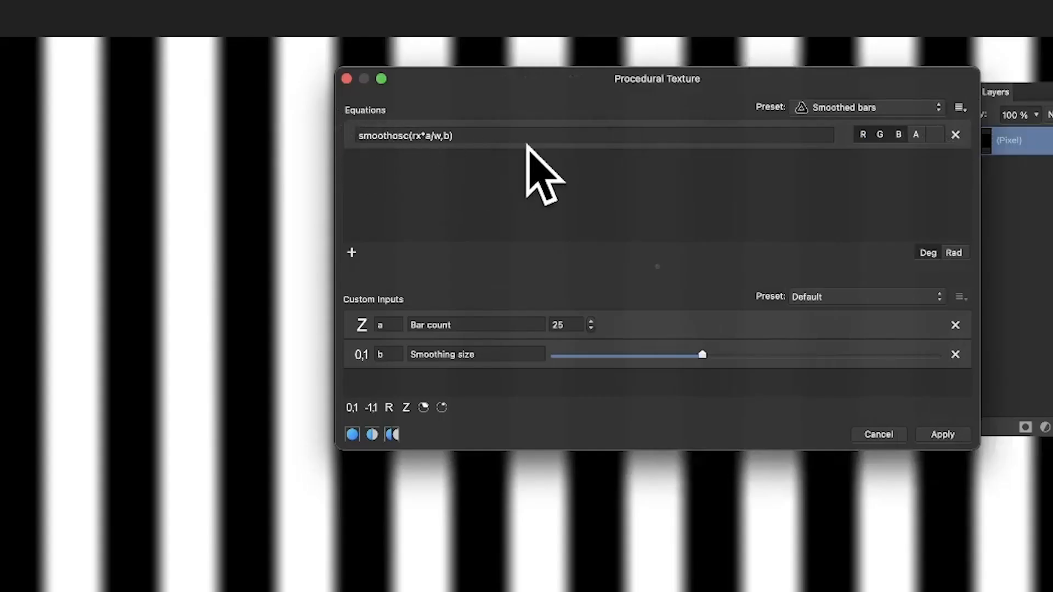
# Step: Extend the equation by subtracting a copy of itself, giving smoothosc(rx*a/w,b)-smoothosc(rx*a/w,b)
pyautogui.click(472, 135)
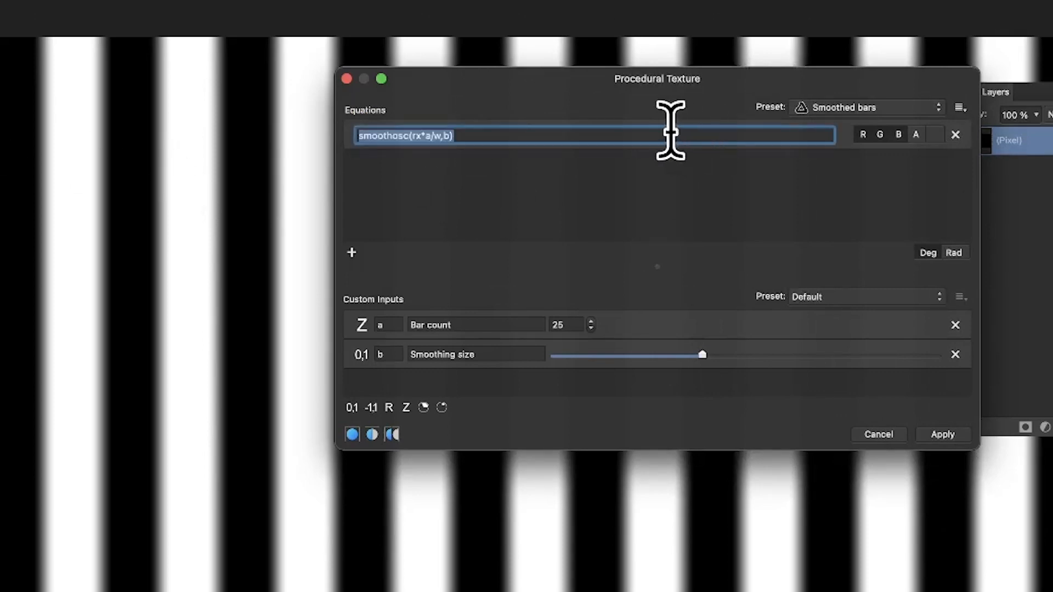
pyautogui.click(479, 137)
pyautogui.write('-smoothosc(rx*a/w,b')
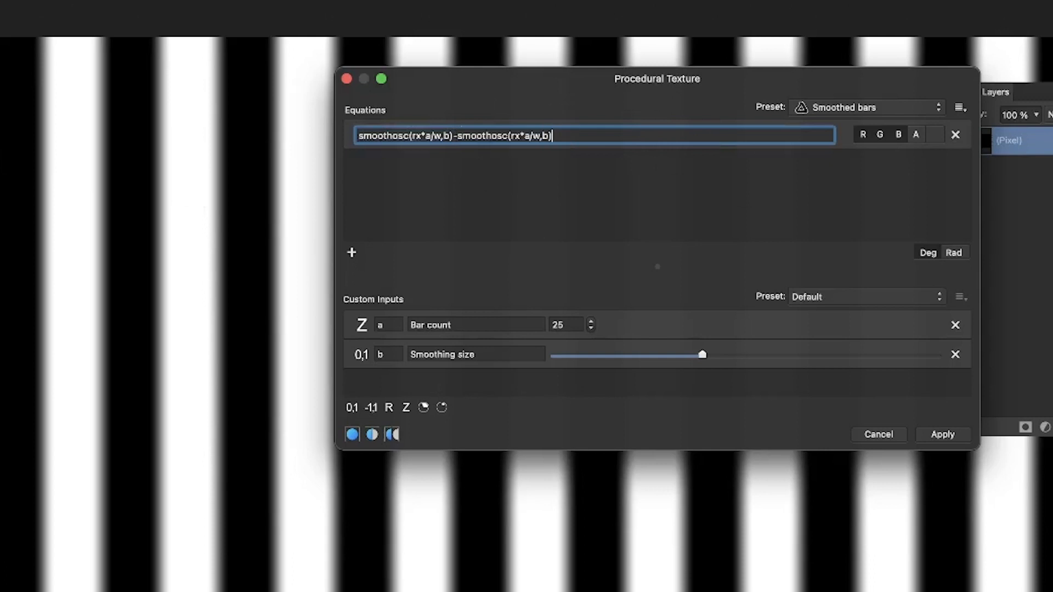
pyautogui.press('Return')
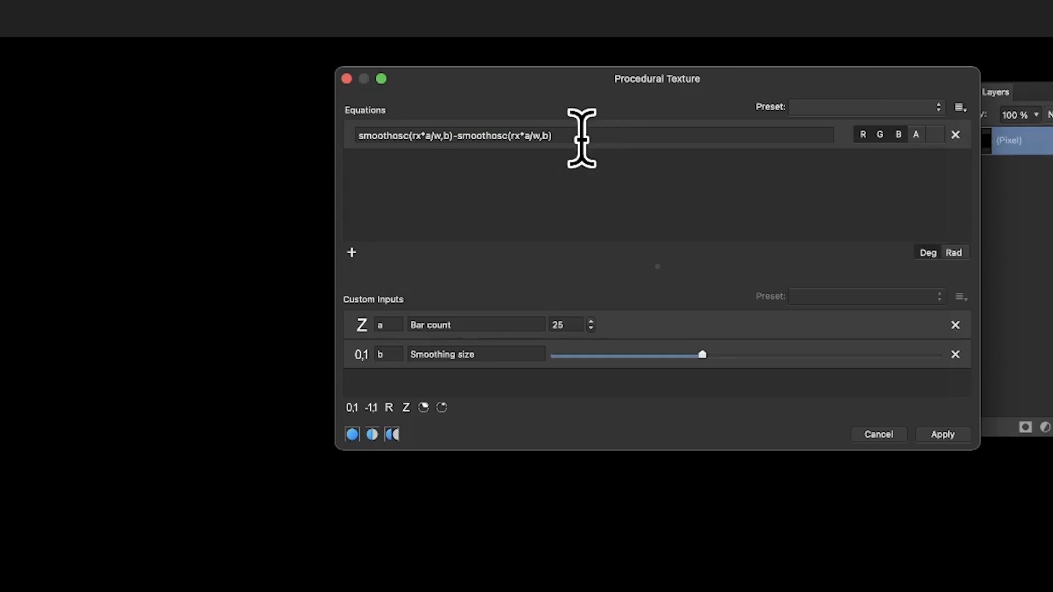
# Step: Replace rx with (rx-ry) in the equation's first smoothosc term and with (rx+ry) in its second term
pyautogui.click(413, 137)
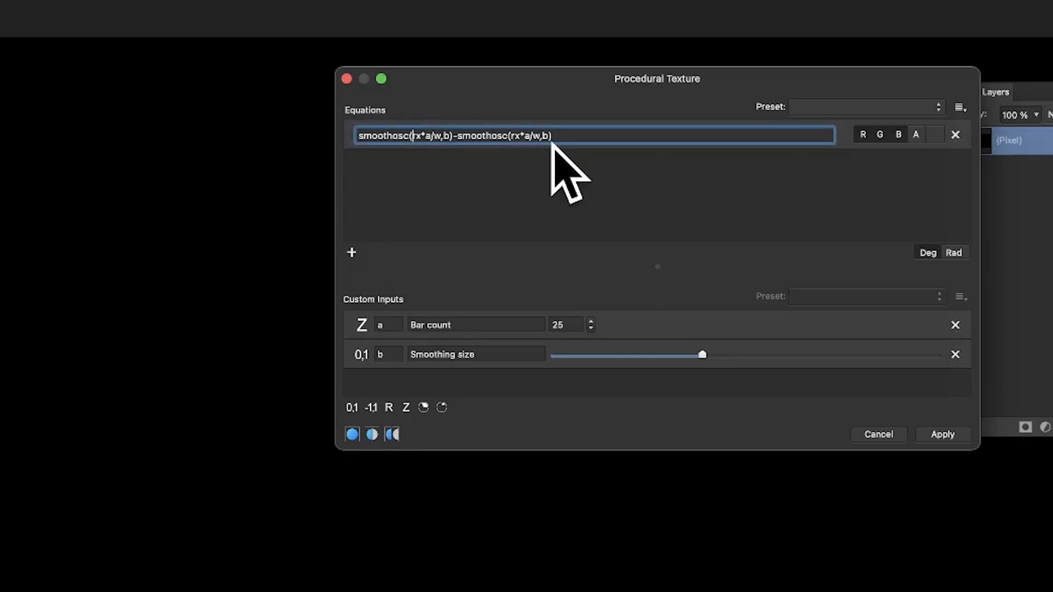
pyautogui.write('(rx')
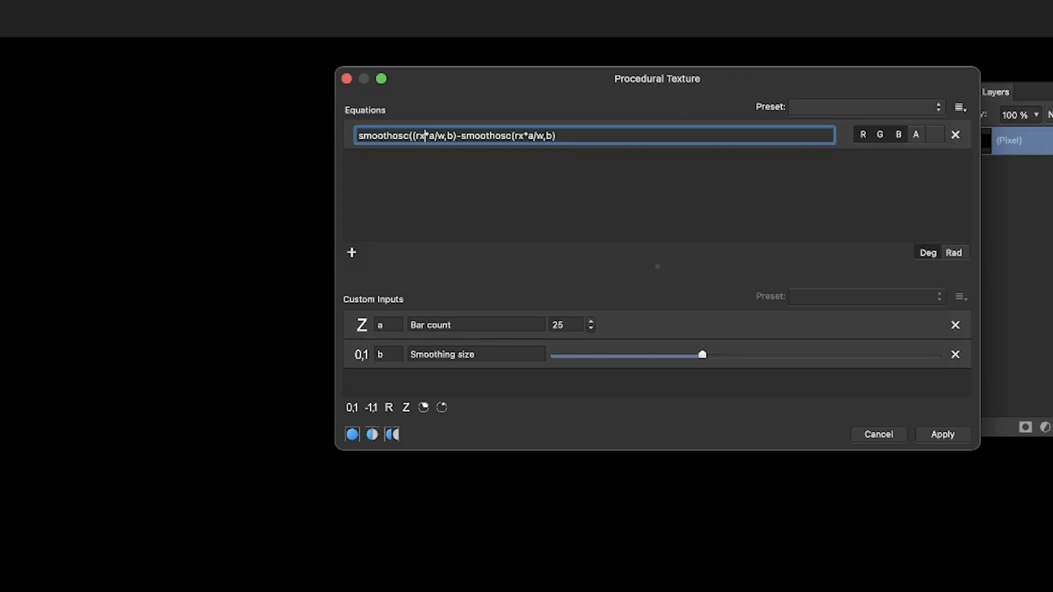
pyautogui.write('-ry)')
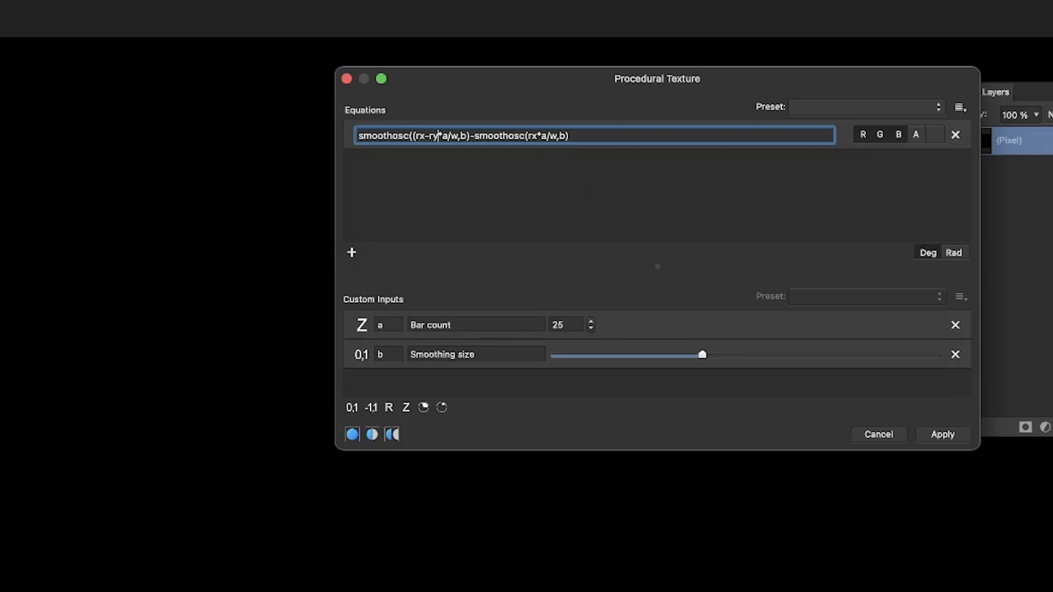
pyautogui.press('Return')
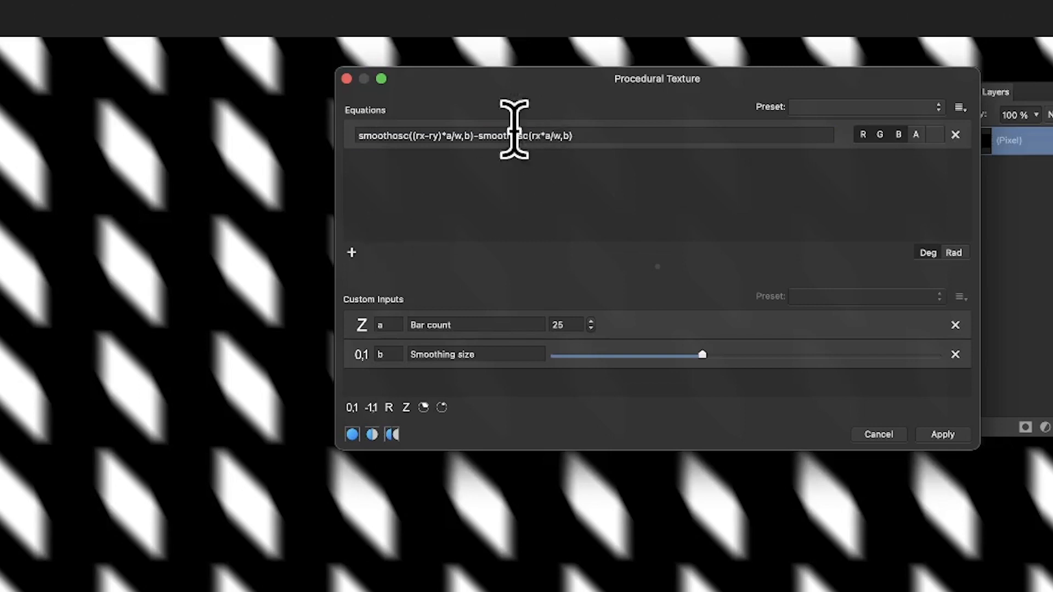
pyautogui.click(535, 136)
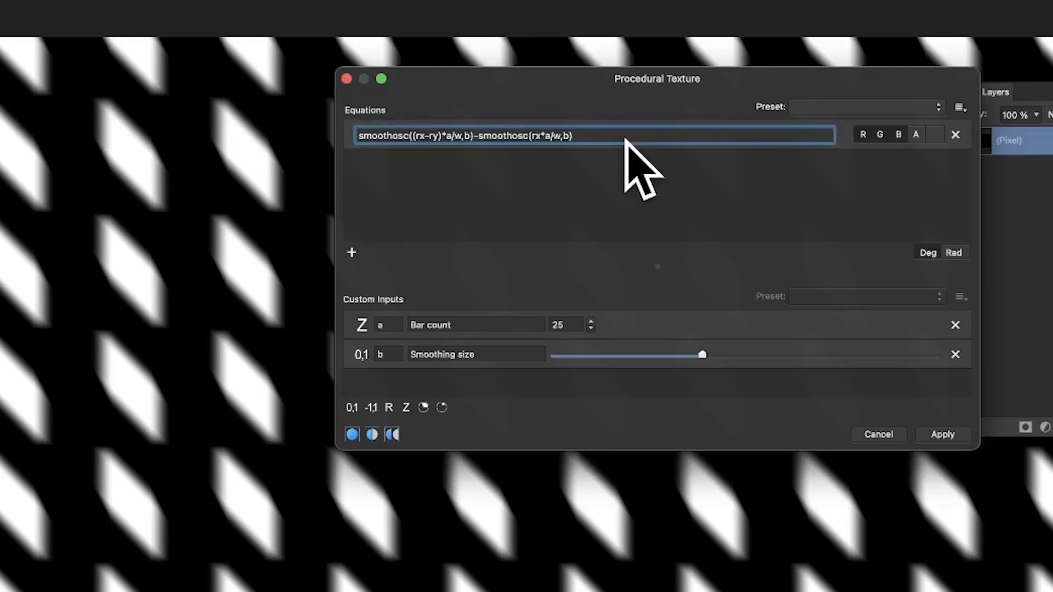
pyautogui.write('(rx+ry')
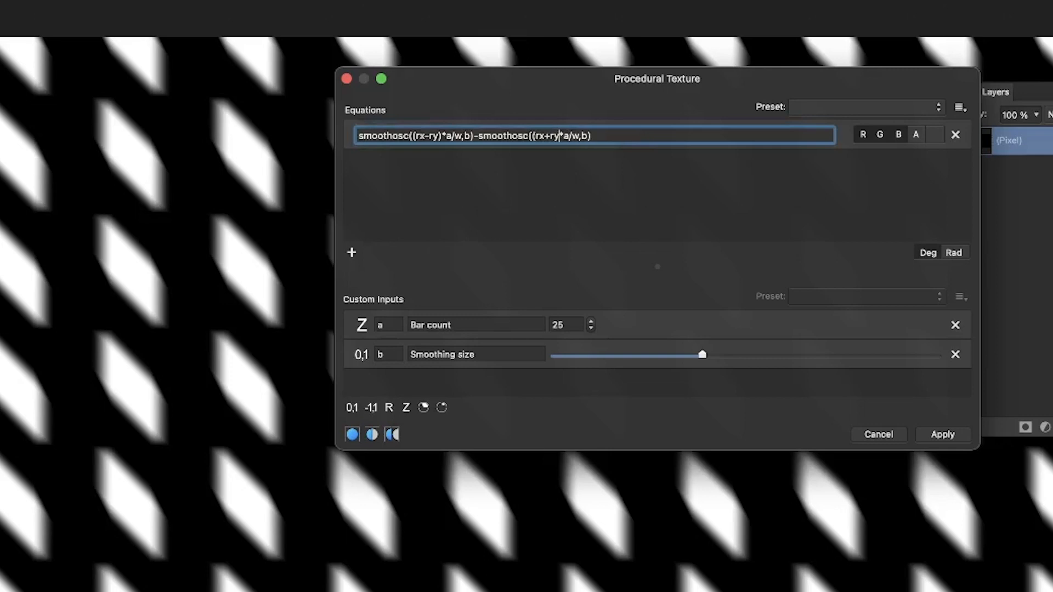
pyautogui.press('Return')
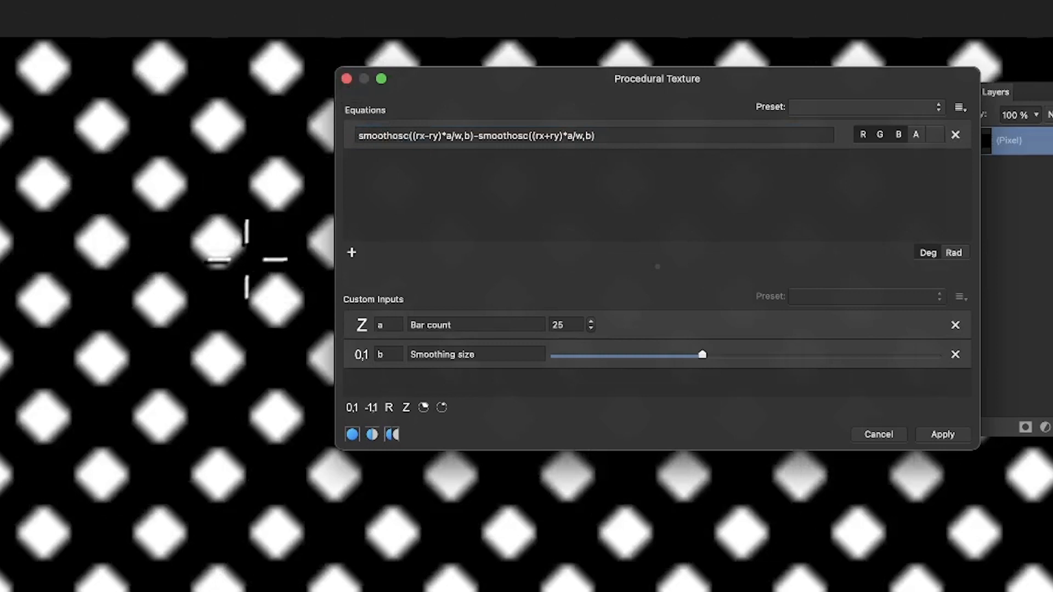
# Step: Lower the Bar count to 20 and reduce the Smoothing size to its minimum
pyautogui.click(590, 328)
pyautogui.click(590, 328)
pyautogui.click(590, 328)
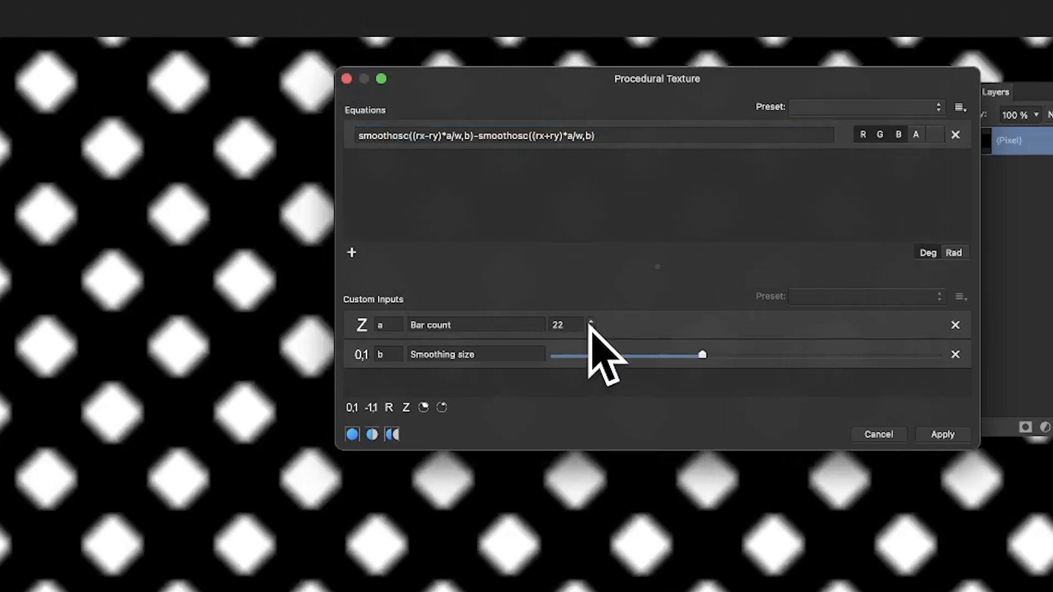
pyautogui.click(589, 328)
pyautogui.click(590, 328)
pyautogui.moveTo(701, 354); pyautogui.dragTo(546, 342)
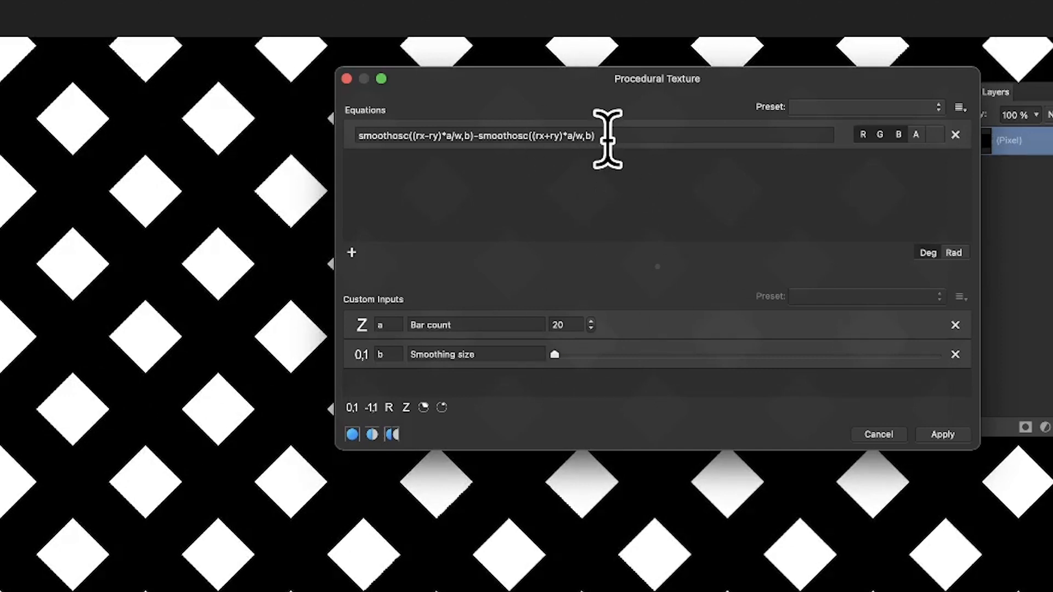
# Step: Copy the complete diamond equation and add two more empty equations to the texture
pyautogui.moveTo(607, 136); pyautogui.dragTo(331, 126)
pyautogui.press('super+c')
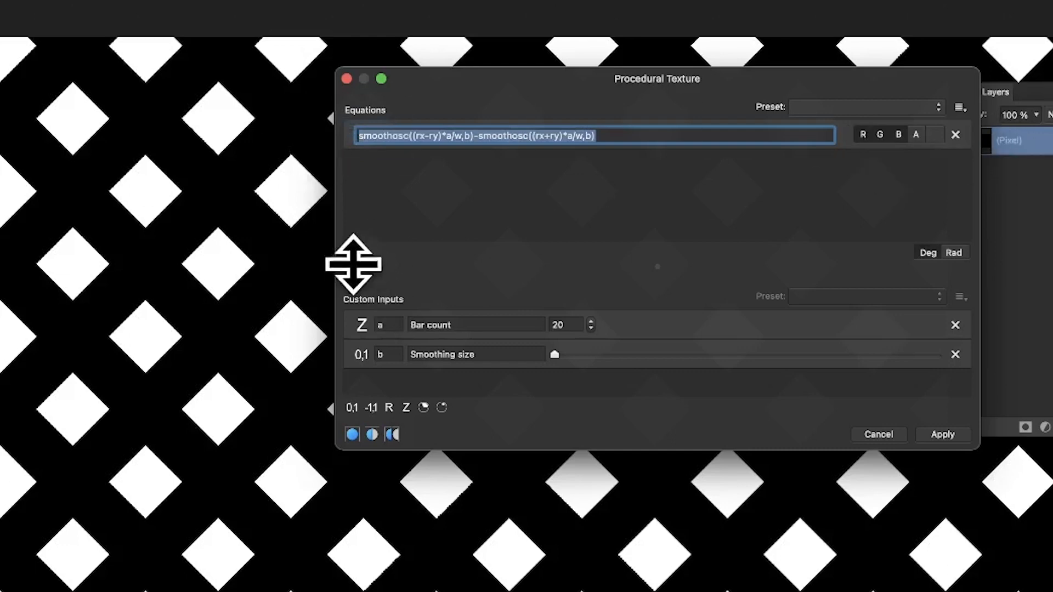
pyautogui.click(351, 252)
pyautogui.click(351, 252)
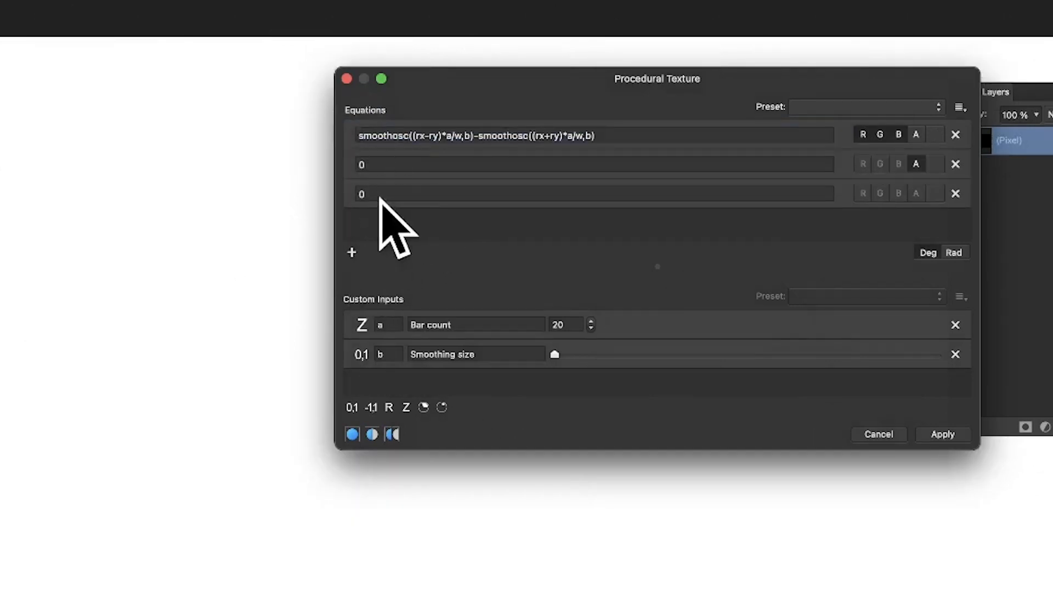
# Step: Assign the first equation to the red channel only, the second to green and the third to blue
pyautogui.click(880, 136)
pyautogui.click(897, 136)
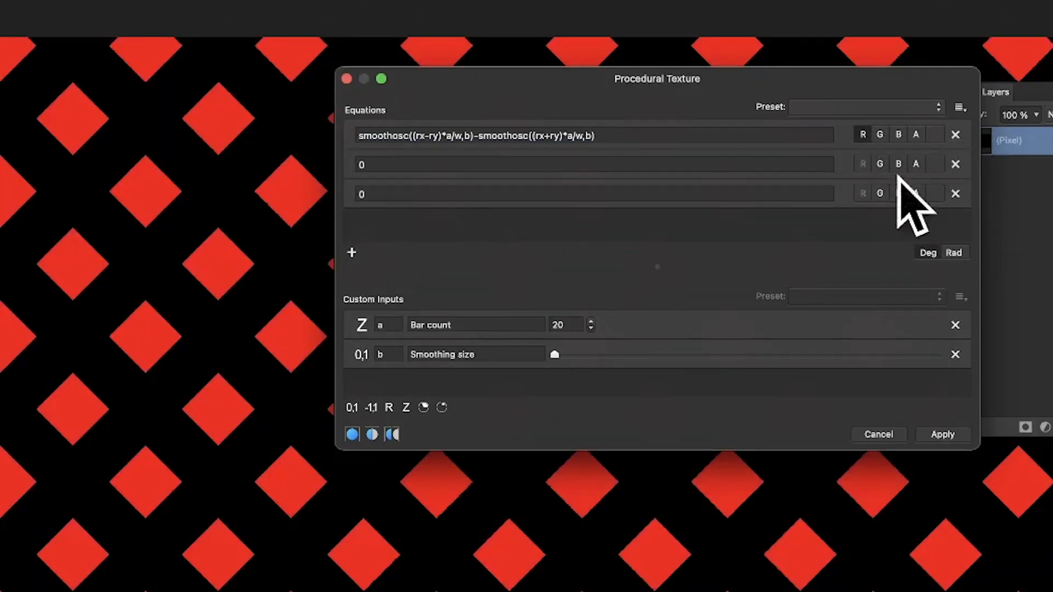
pyautogui.click(880, 164)
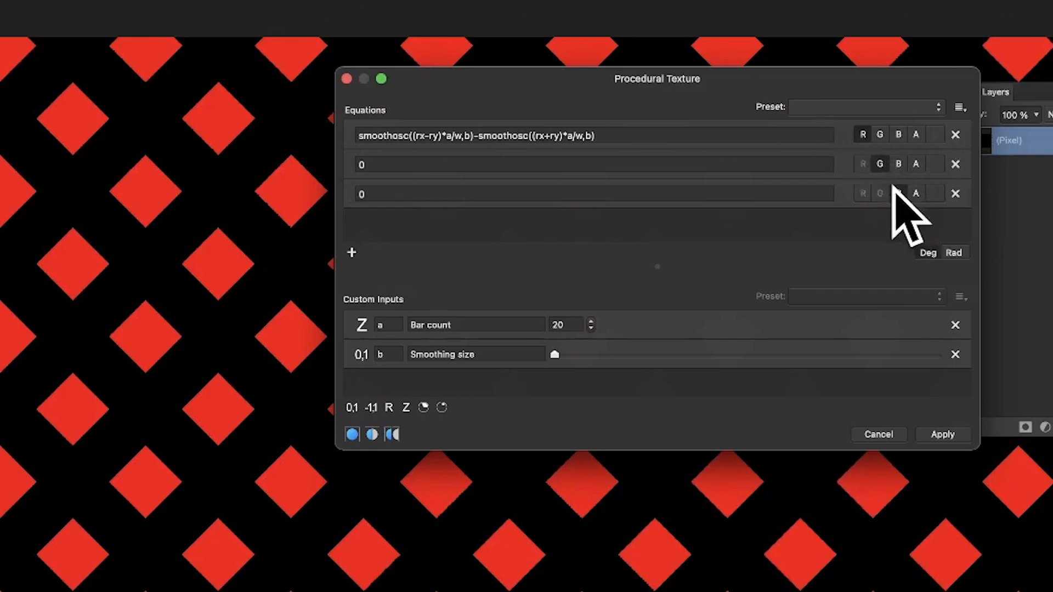
pyautogui.click(898, 193)
# Step: Paste the copied equation into the green and blue channel equations, replacing their contents
pyautogui.click(382, 164)
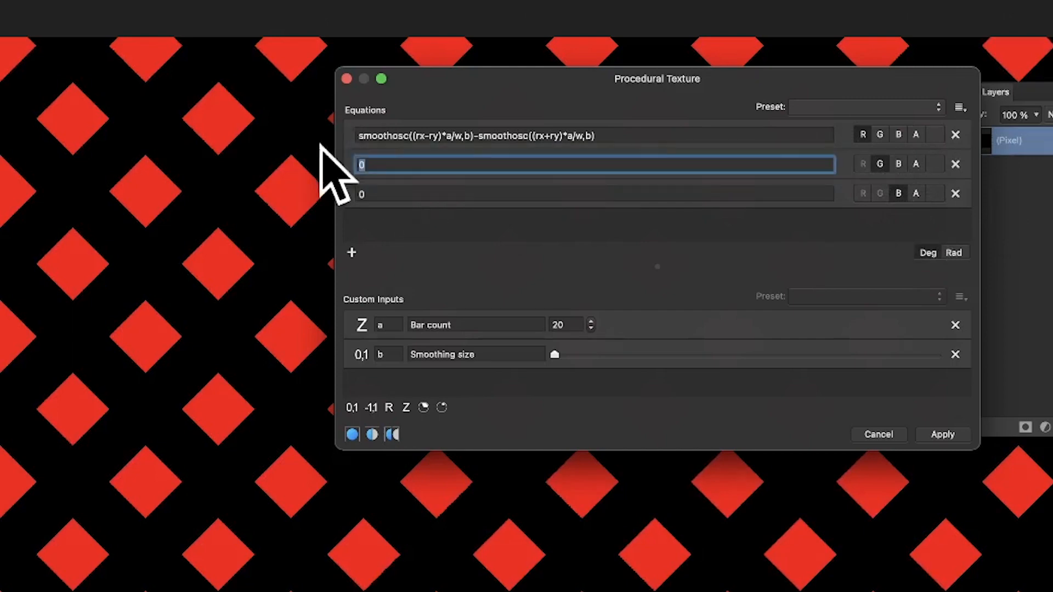
pyautogui.press('super+v')
pyautogui.click(388, 192)
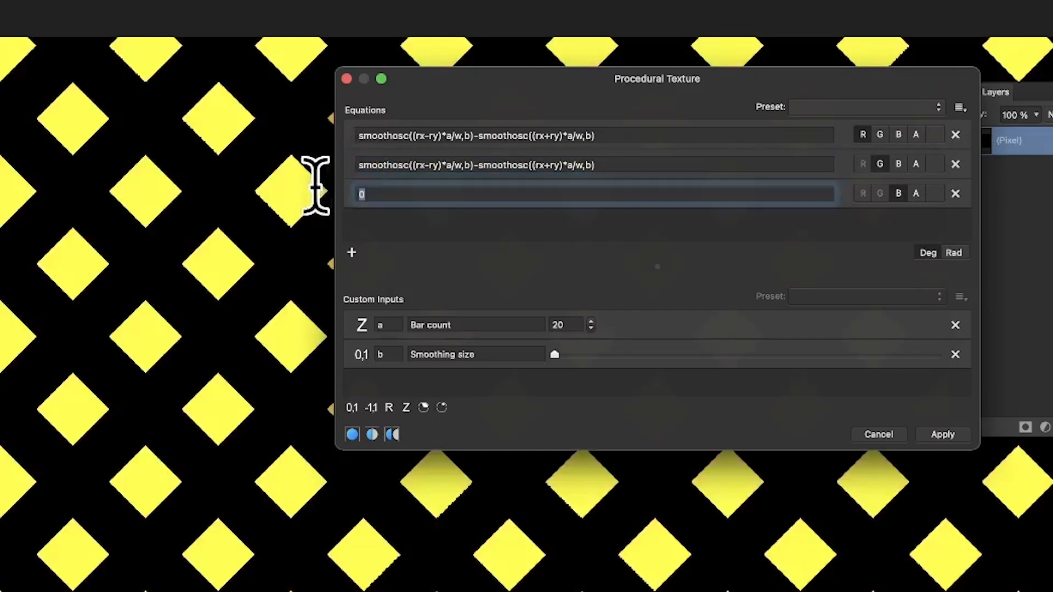
pyautogui.press('super+v')
pyautogui.press('Return')
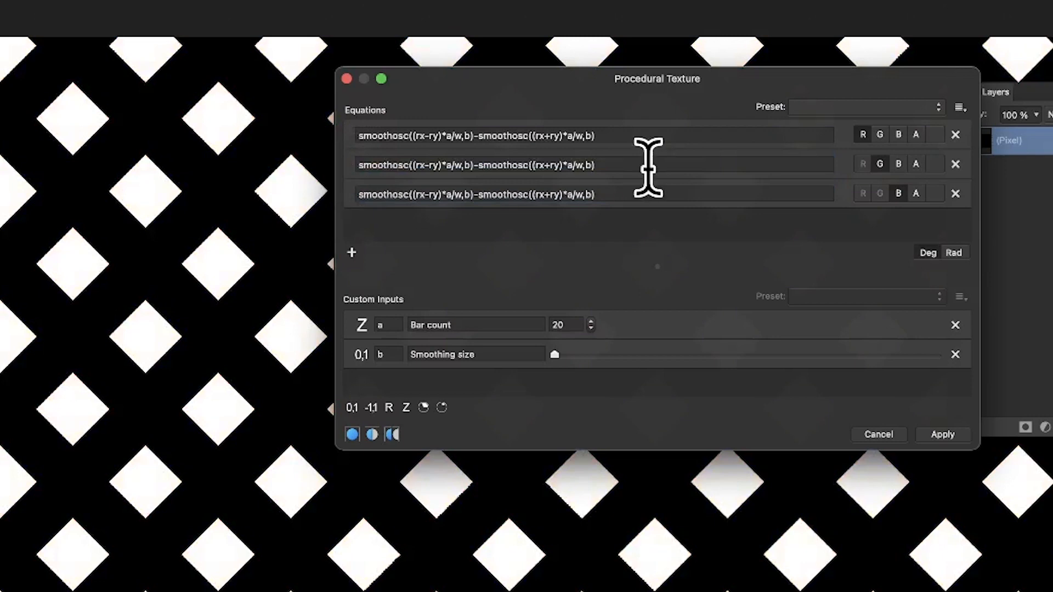
# Step: In the red channel equation, multiply (rx-ry) by 2 and (rx+ry) by 3.2
pyautogui.click(413, 135)
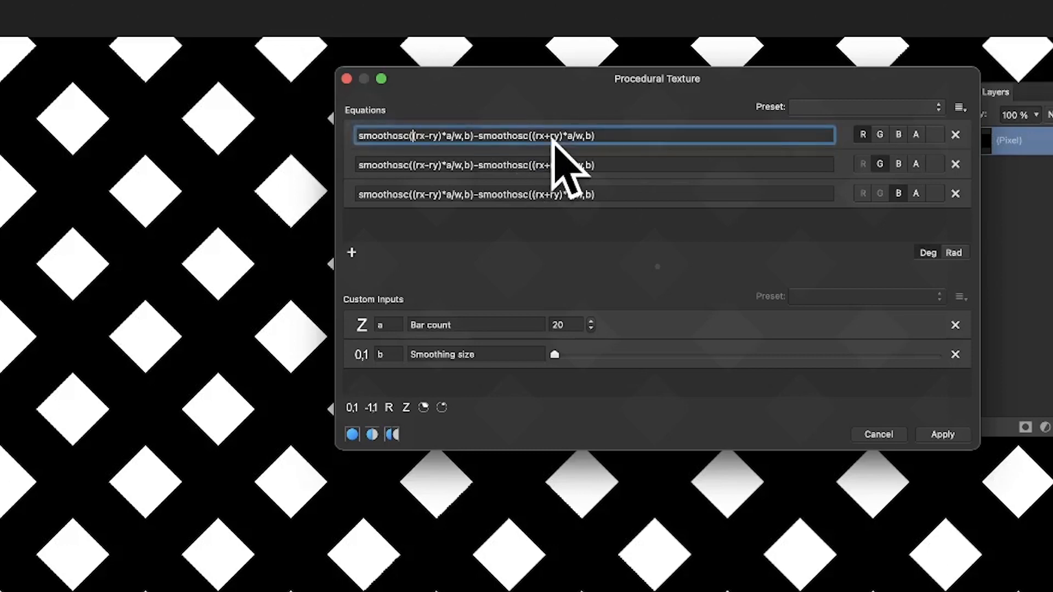
pyautogui.write('2*')
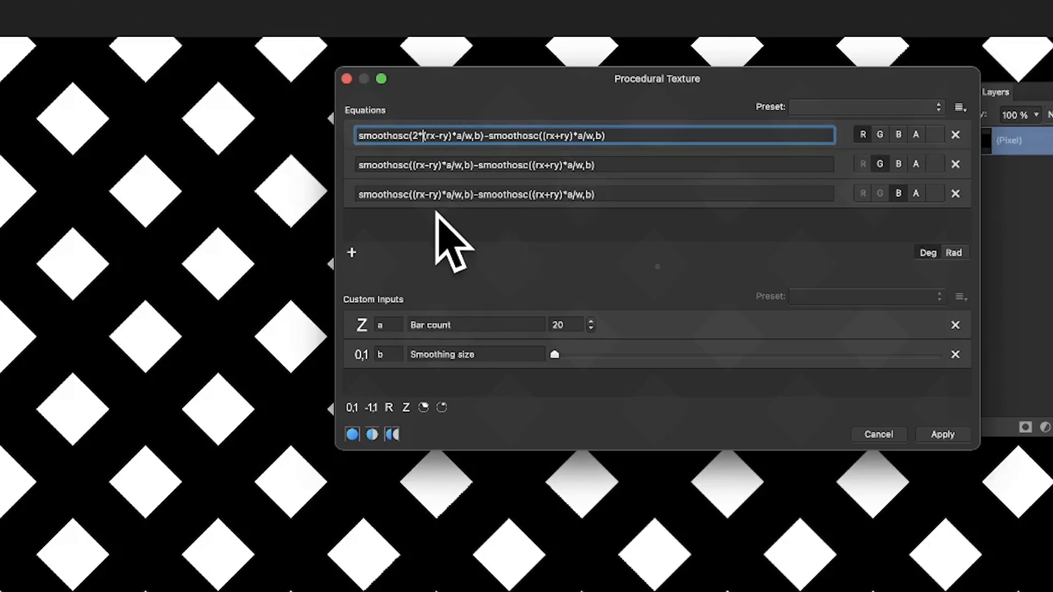
pyautogui.press('Return')
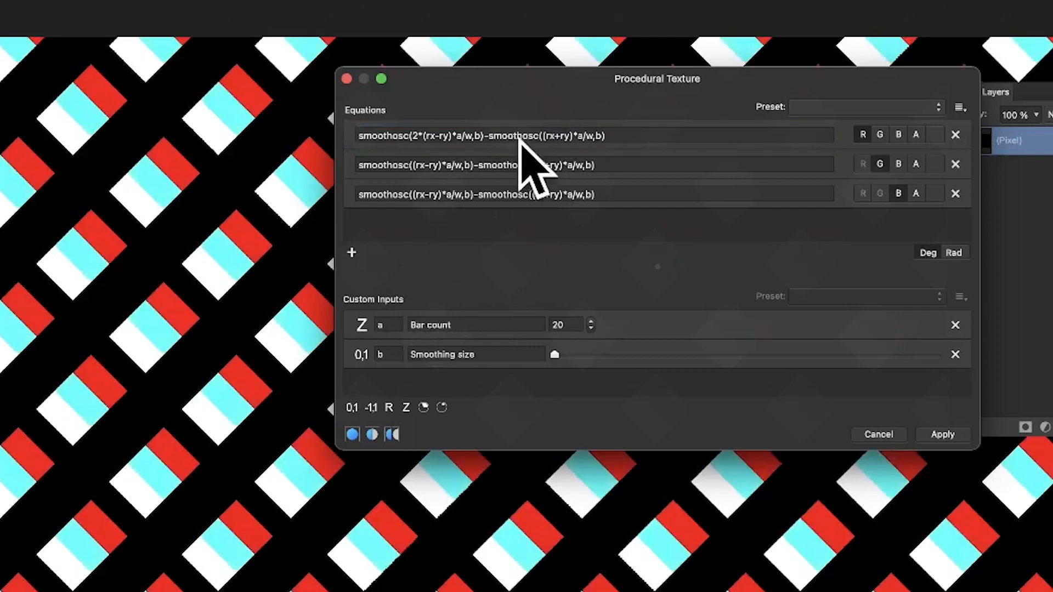
pyautogui.click(541, 135)
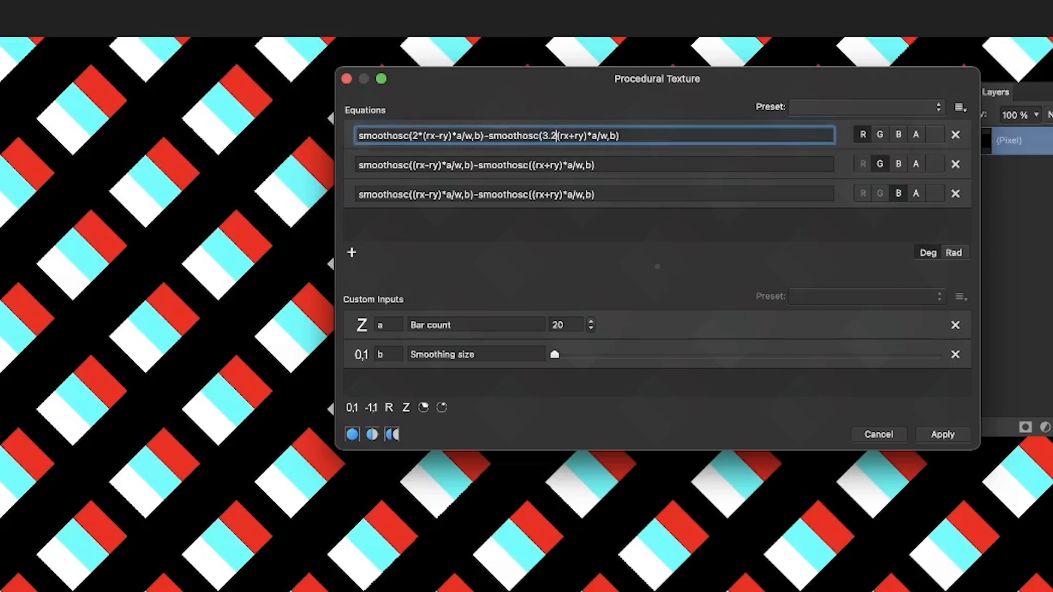
pyautogui.press('Return')
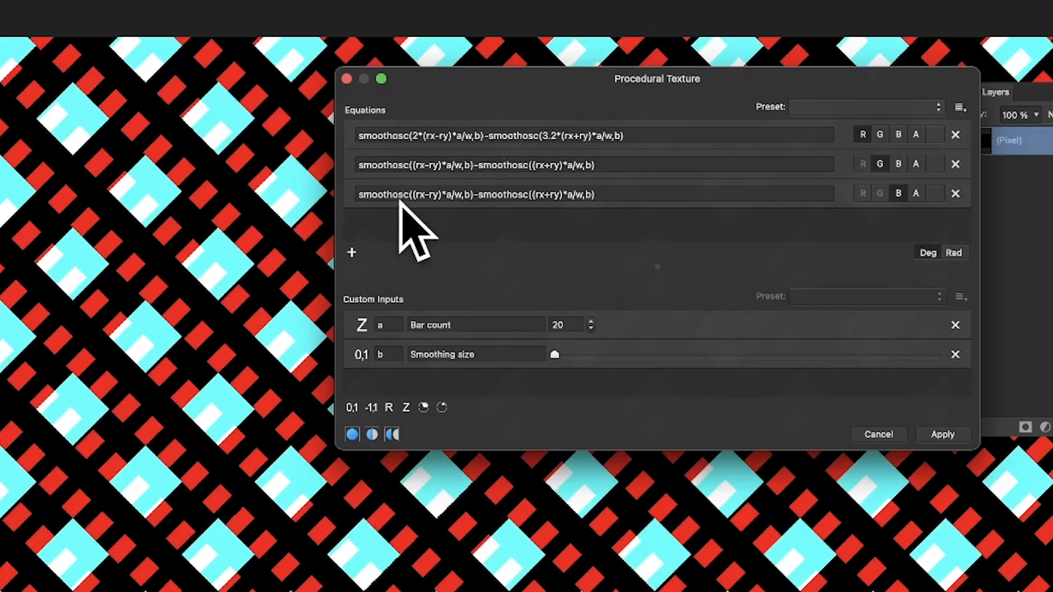
# Step: In the green channel equation, multiply (rx-ry) by 3
pyautogui.click(413, 165)
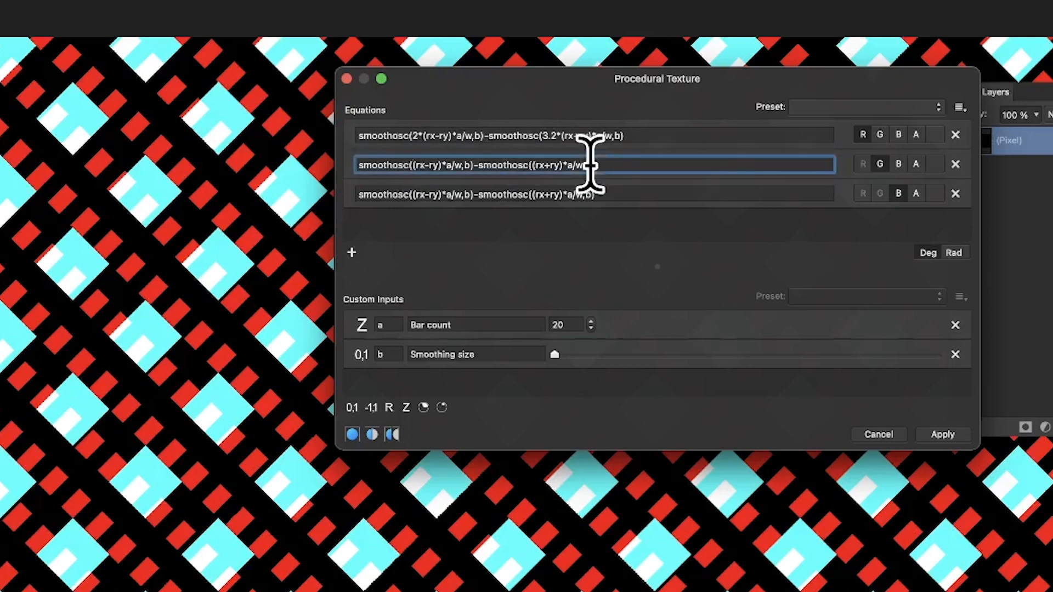
pyautogui.write('3')
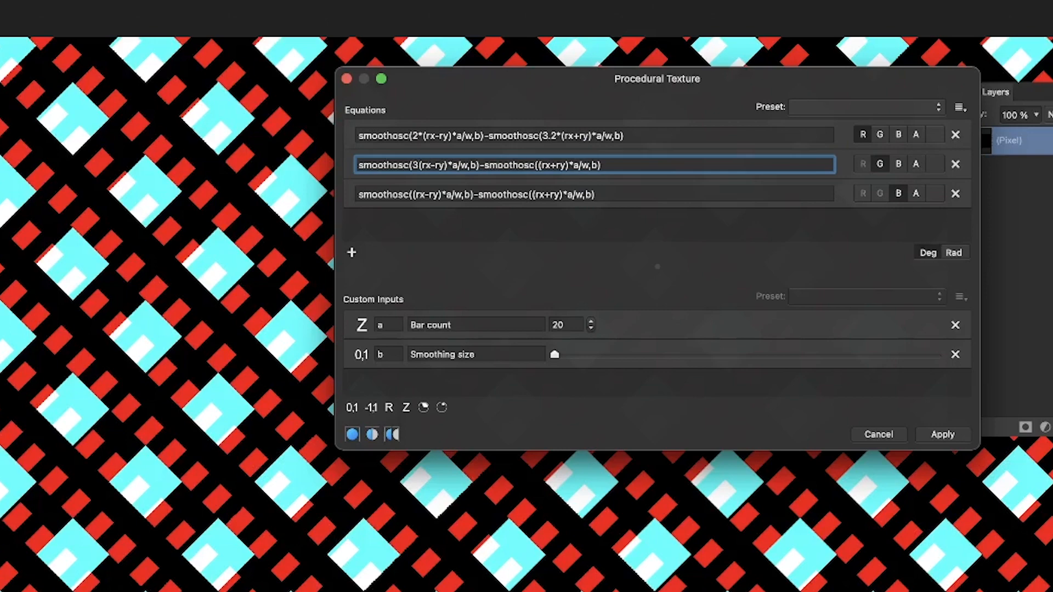
pyautogui.write('*')
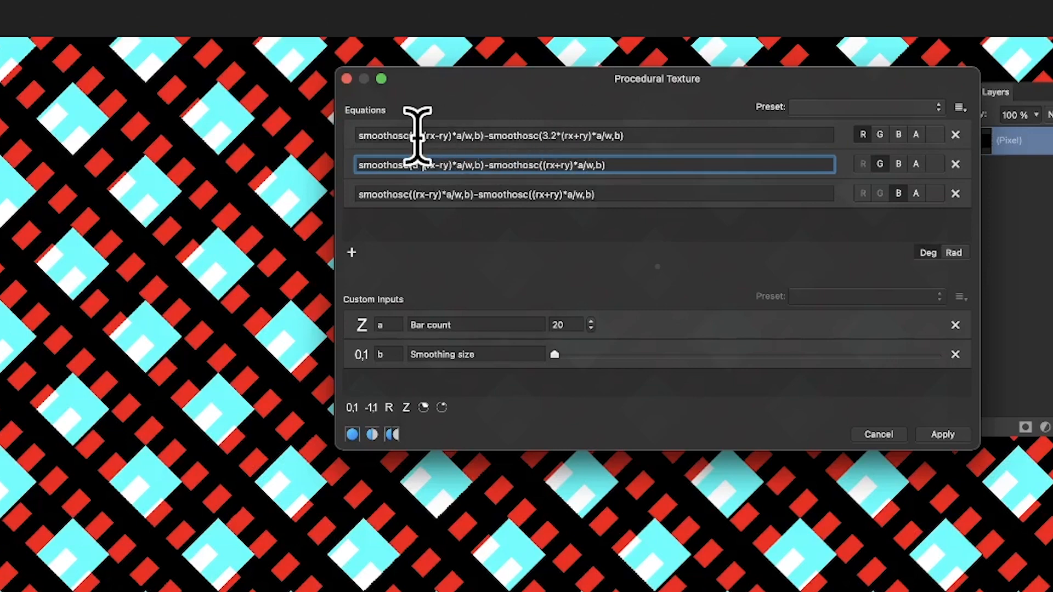
pyautogui.press('Return')
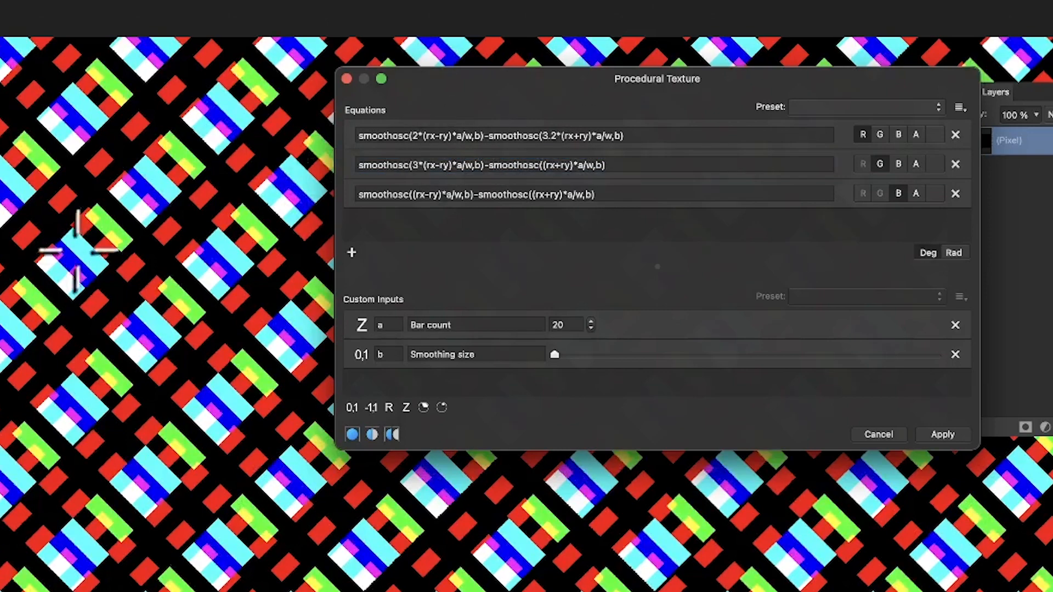
# Step: In the green channel equation, multiply (rx+ry) by 2.5
pyautogui.click(544, 165)
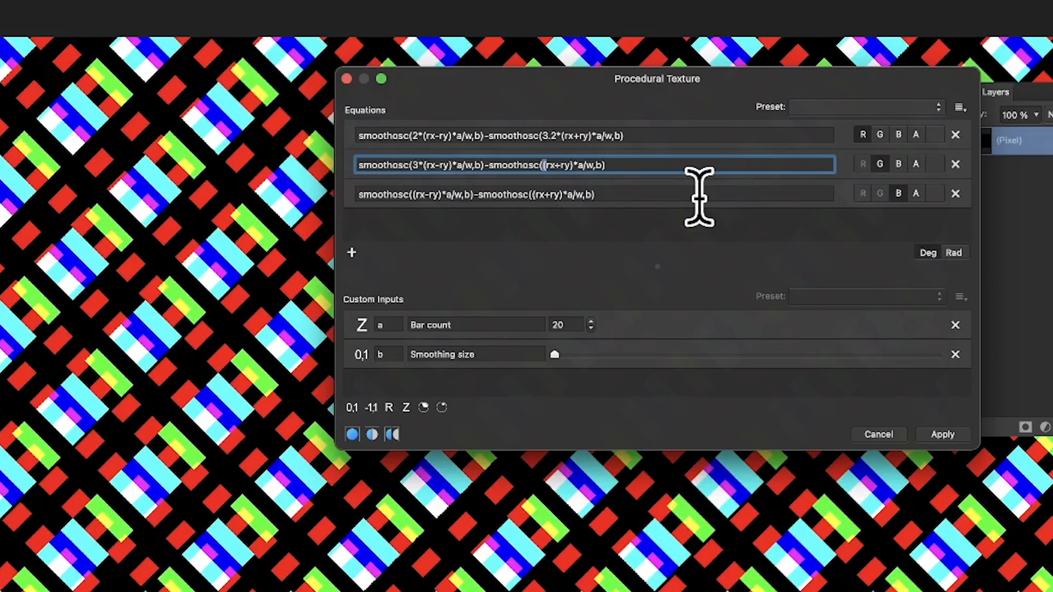
pyautogui.press('Left')
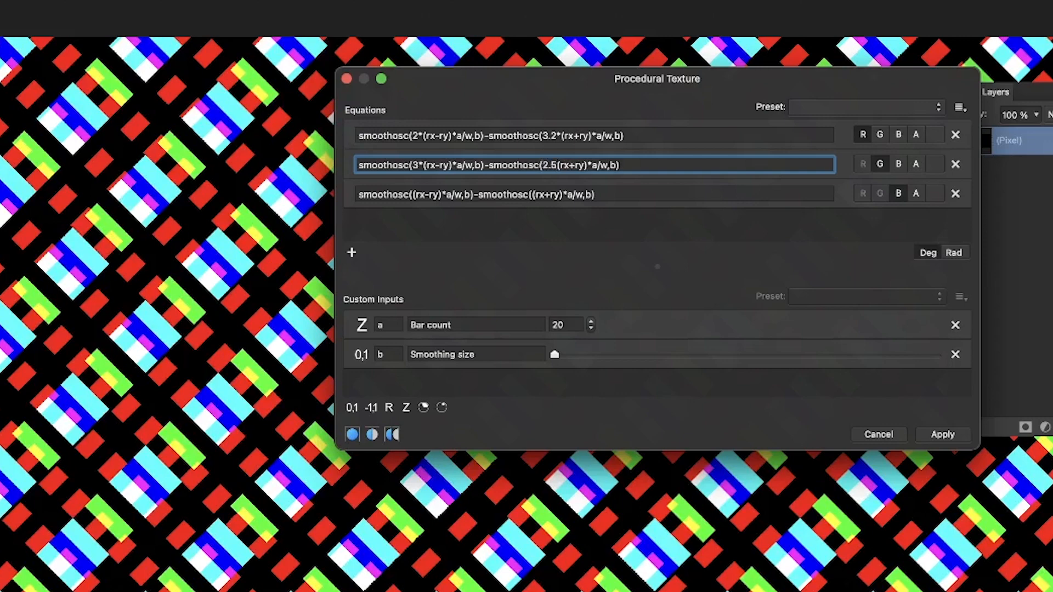
pyautogui.press('Return')
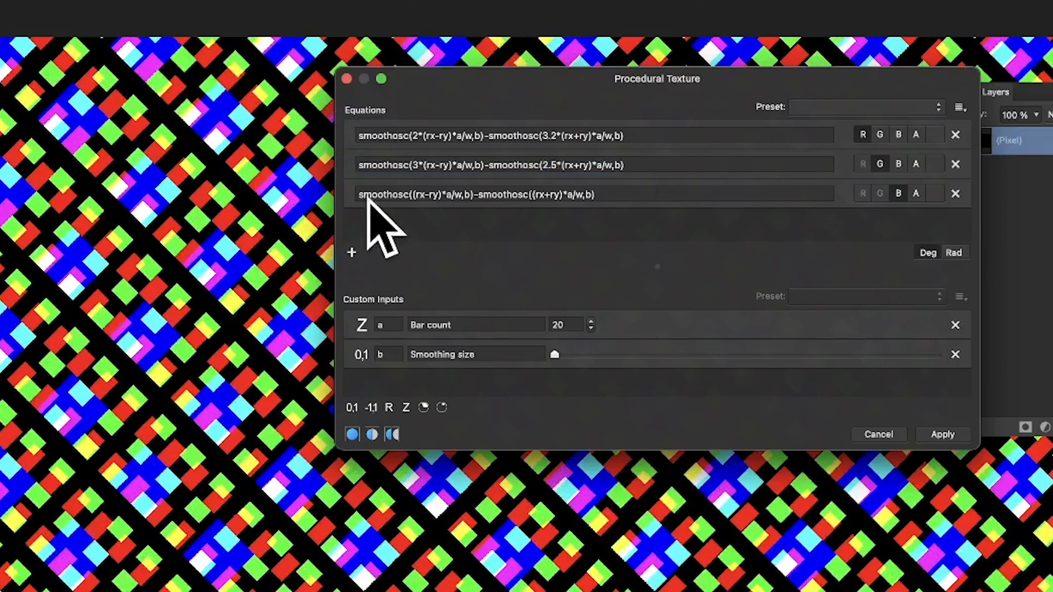
# Step: In the blue channel equation, multiply (rx-ry) by 5.3 and (rx+ry) by 5.9
pyautogui.click(400, 194)
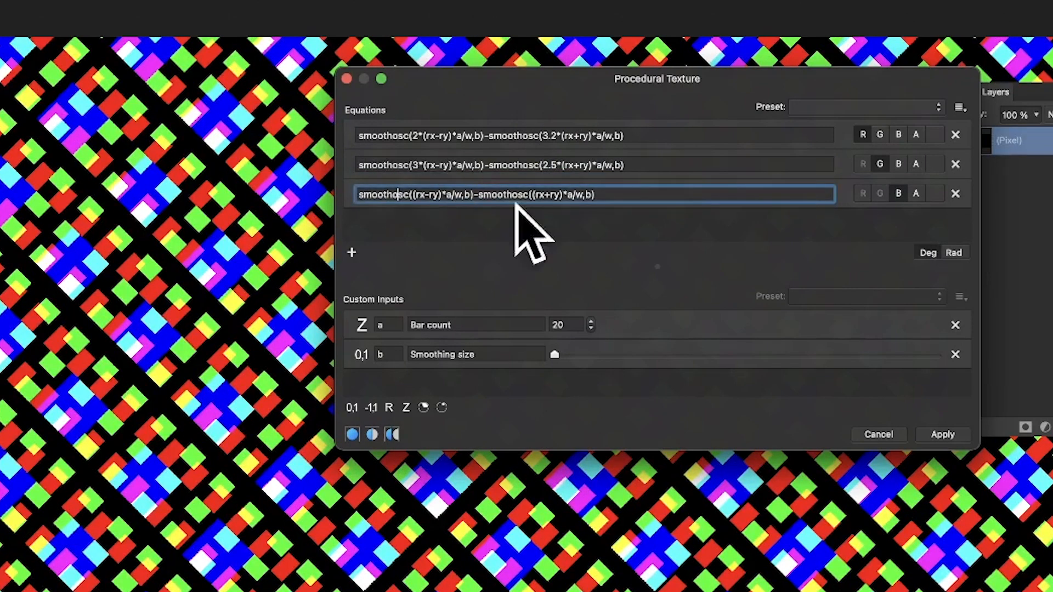
pyautogui.click(412, 195)
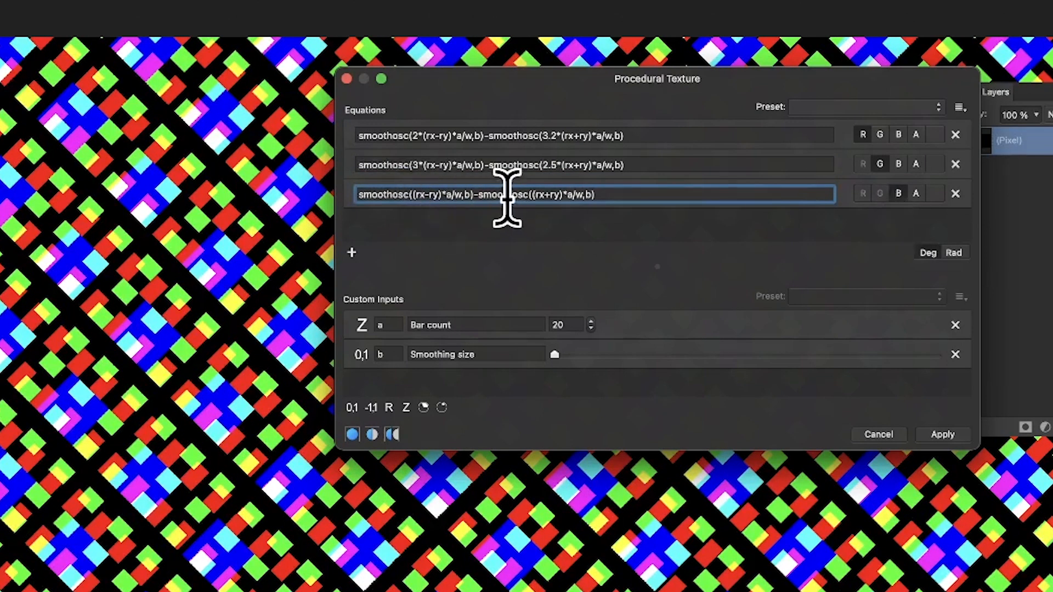
pyautogui.write('5.3*')
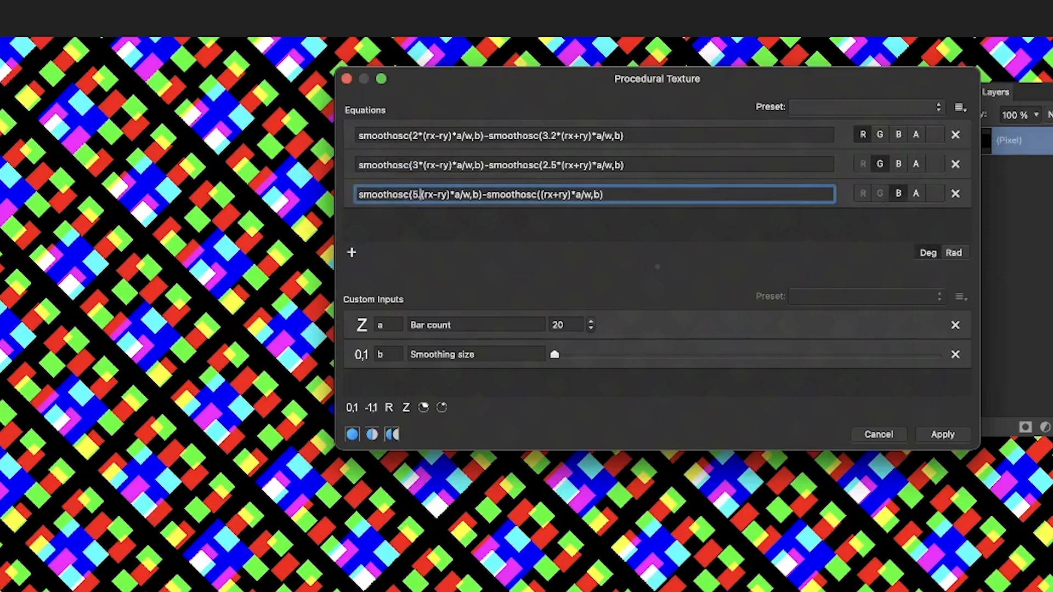
pyautogui.click(549, 194)
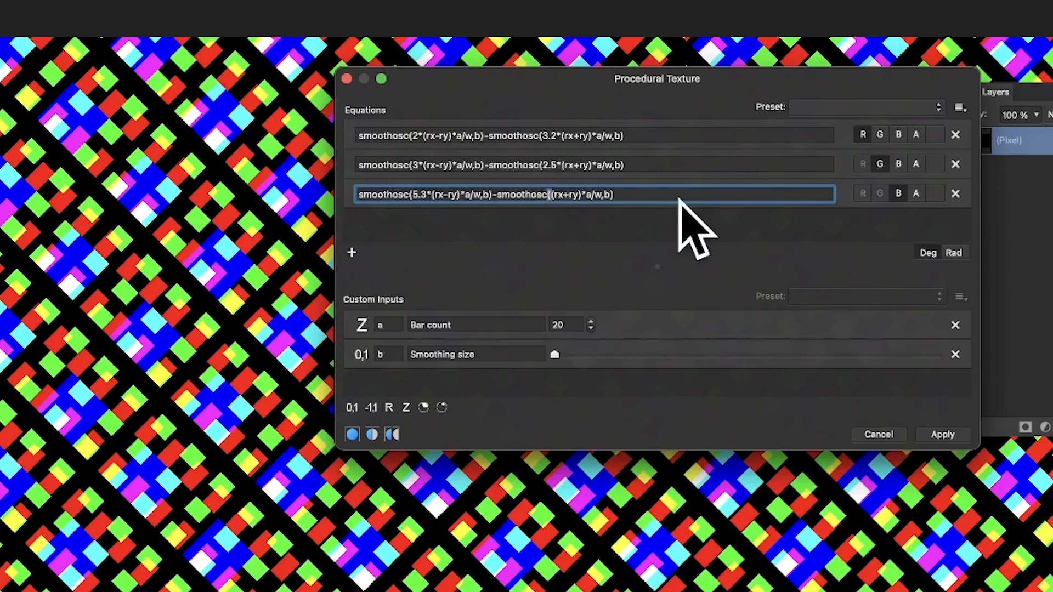
pyautogui.press('Right')
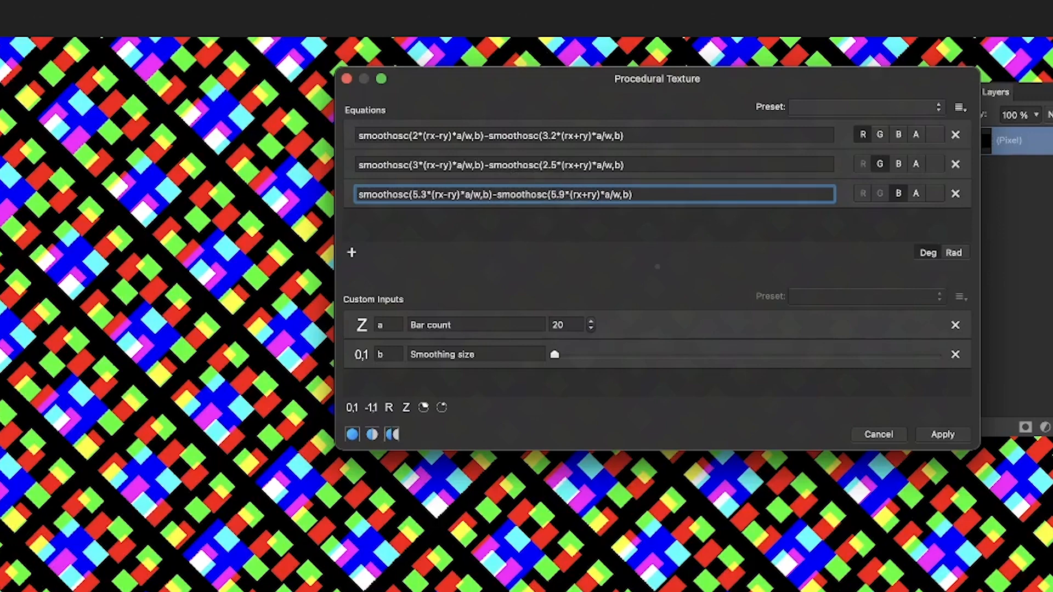
pyautogui.press('Return')
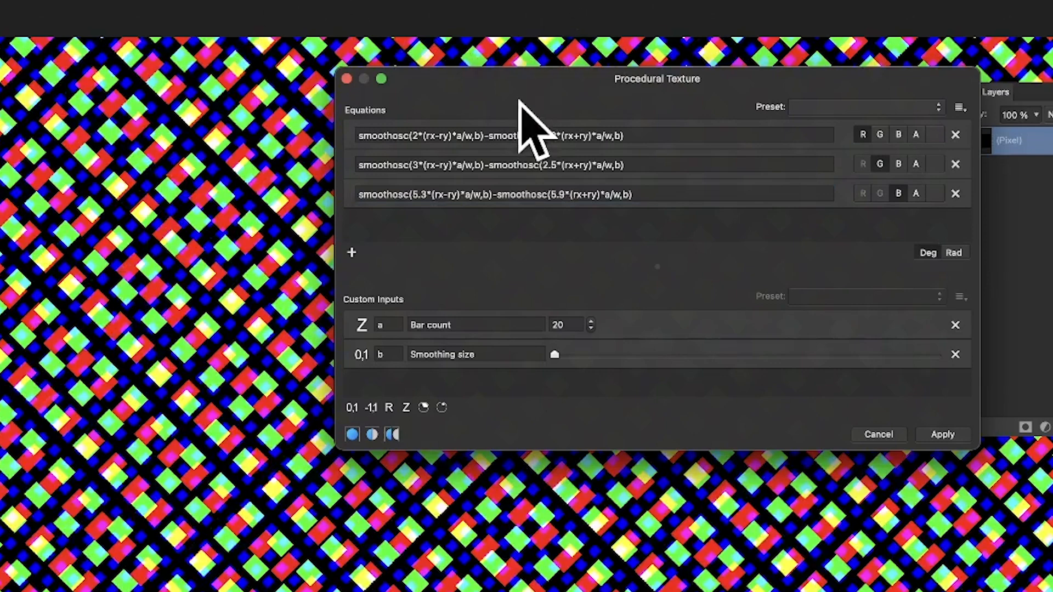
# Step: Set the Bar count to 11 and the Smoothing size to its minimum
pyautogui.moveTo(482, 78)
pyautogui.mouseDown()
pyautogui.moveTo(507, 75)
pyautogui.moveTo(489, 70)
pyautogui.mouseUp()
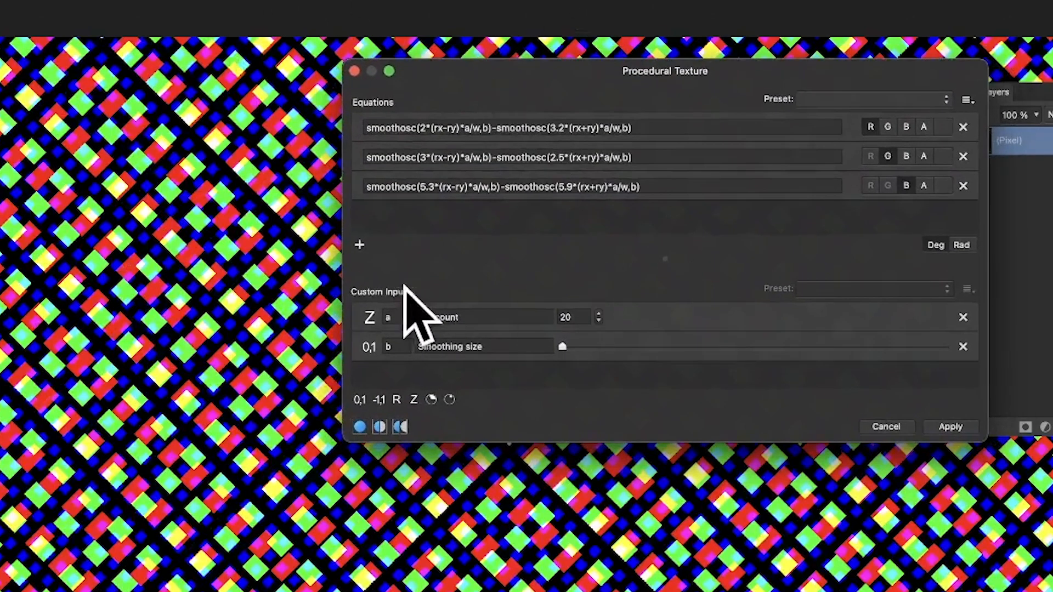
pyautogui.click(598, 321)
pyautogui.click(598, 321)
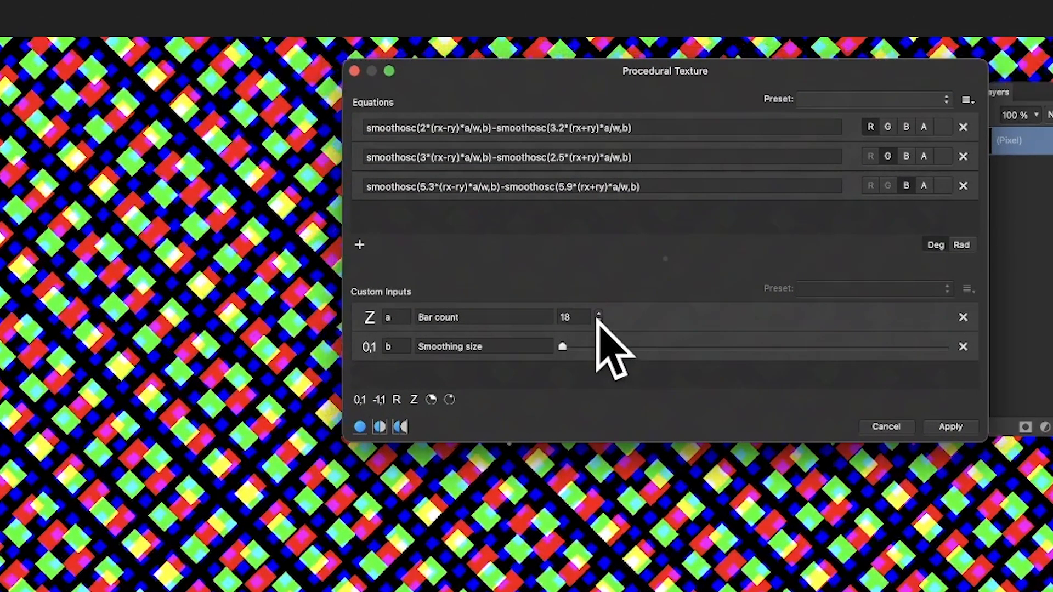
pyautogui.click(598, 320)
pyautogui.click(598, 320)
pyautogui.click(599, 320)
pyautogui.click(598, 320)
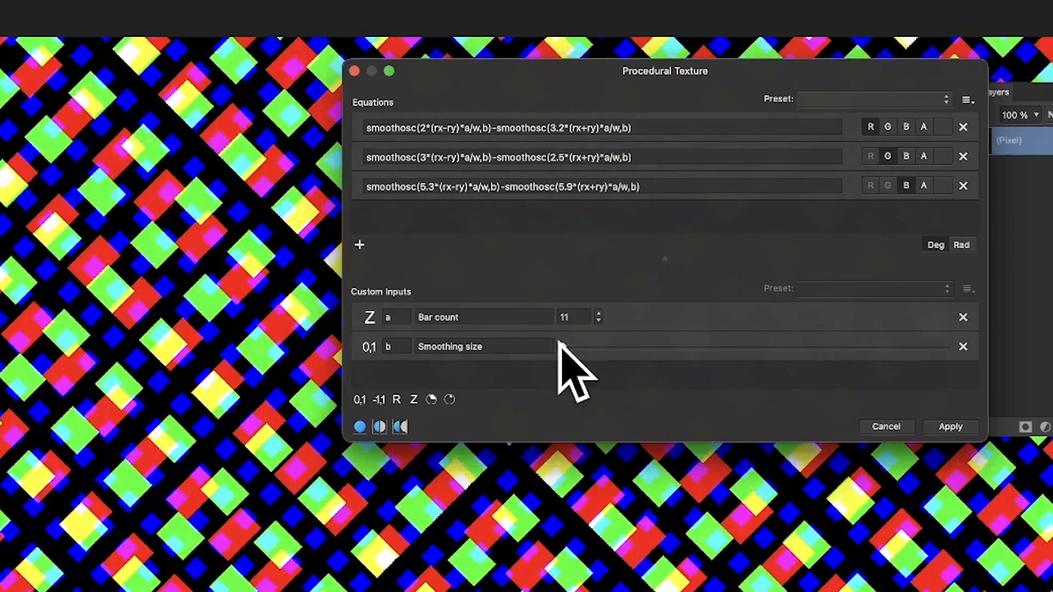
pyautogui.moveTo(562, 347); pyautogui.dragTo(459, 331)
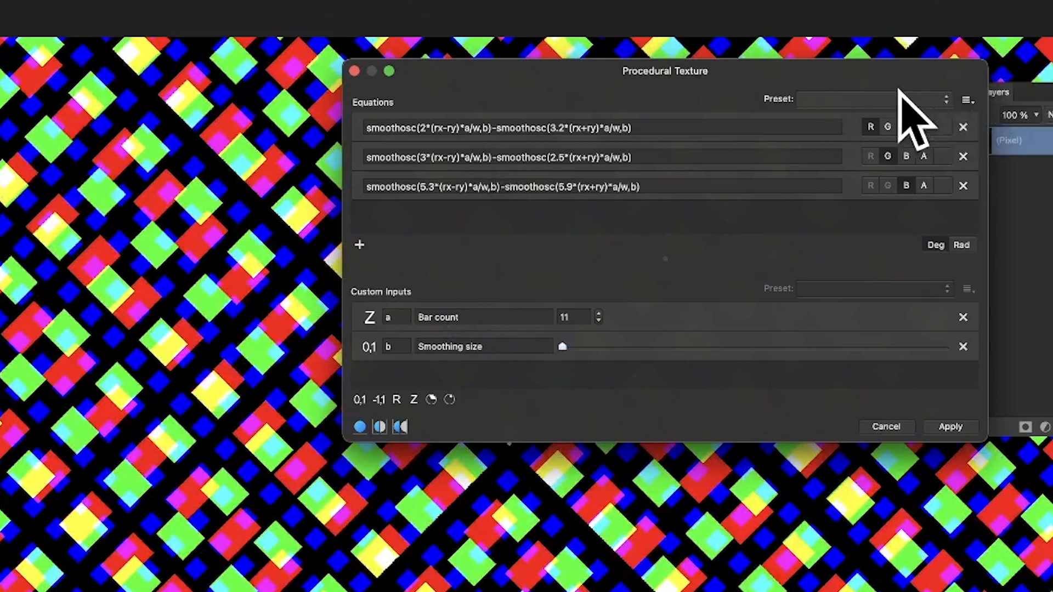
# Step: Save the equations as a preset named Color dots 1 in the Coloured patterns category and apply the texture
pyautogui.click(966, 99)
pyautogui.click(993, 120)
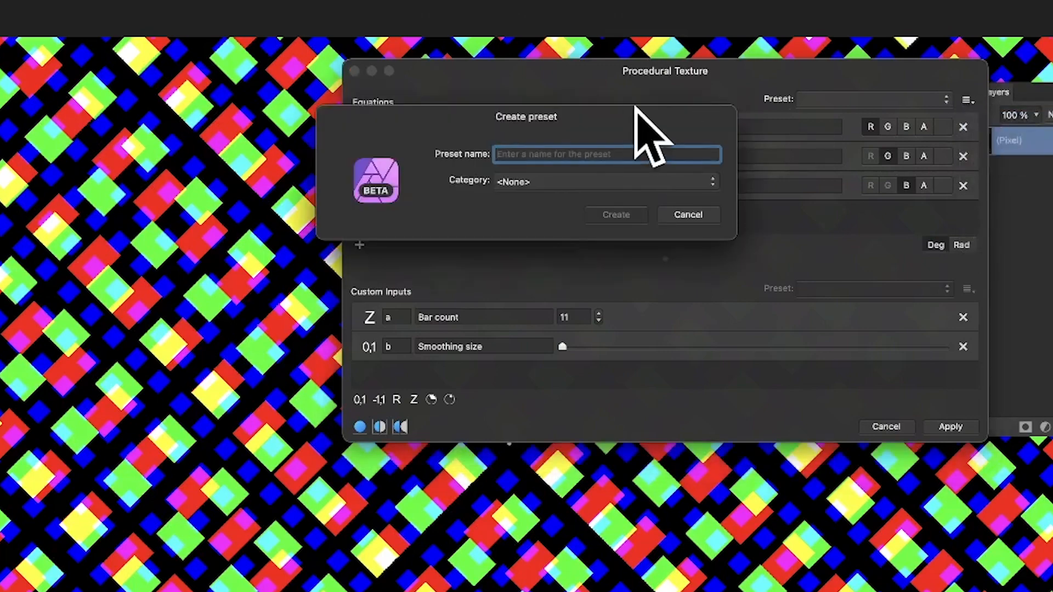
pyautogui.write('Color dots 1')
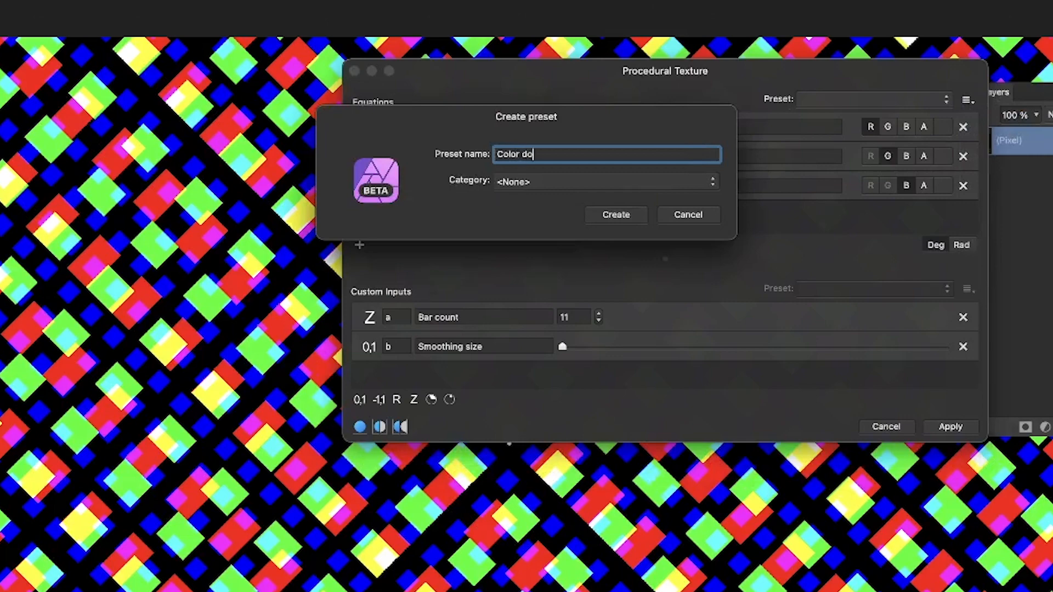
pyautogui.click(537, 181)
pyautogui.click(543, 274)
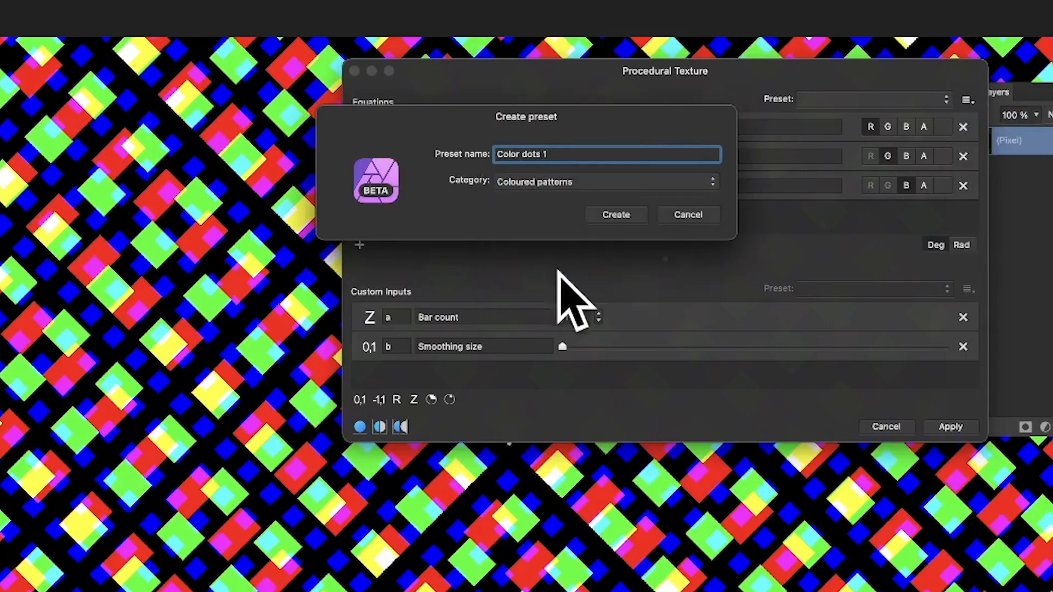
pyautogui.click(617, 213)
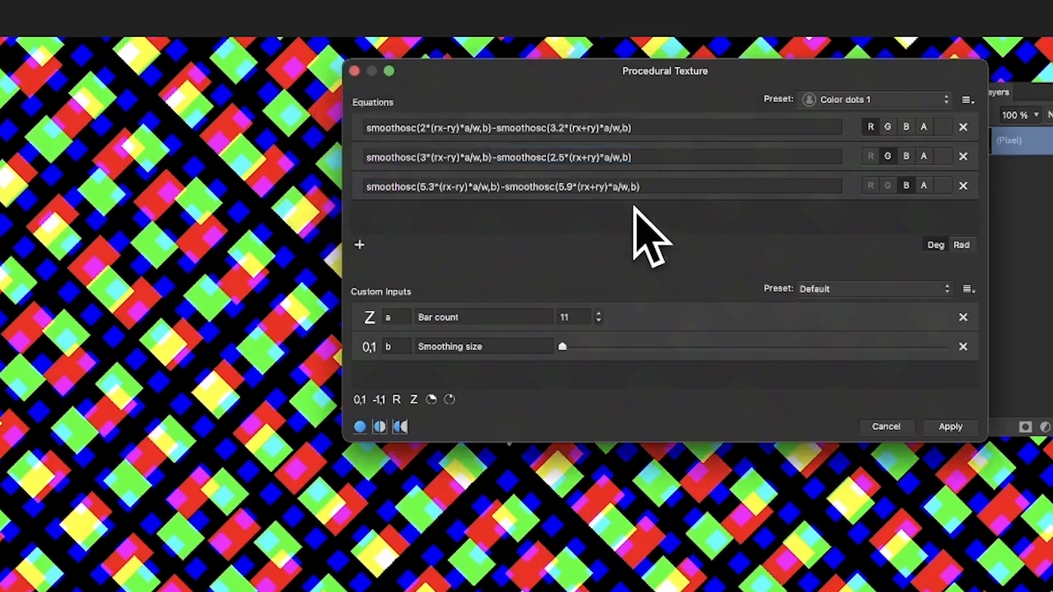
pyautogui.click(959, 428)
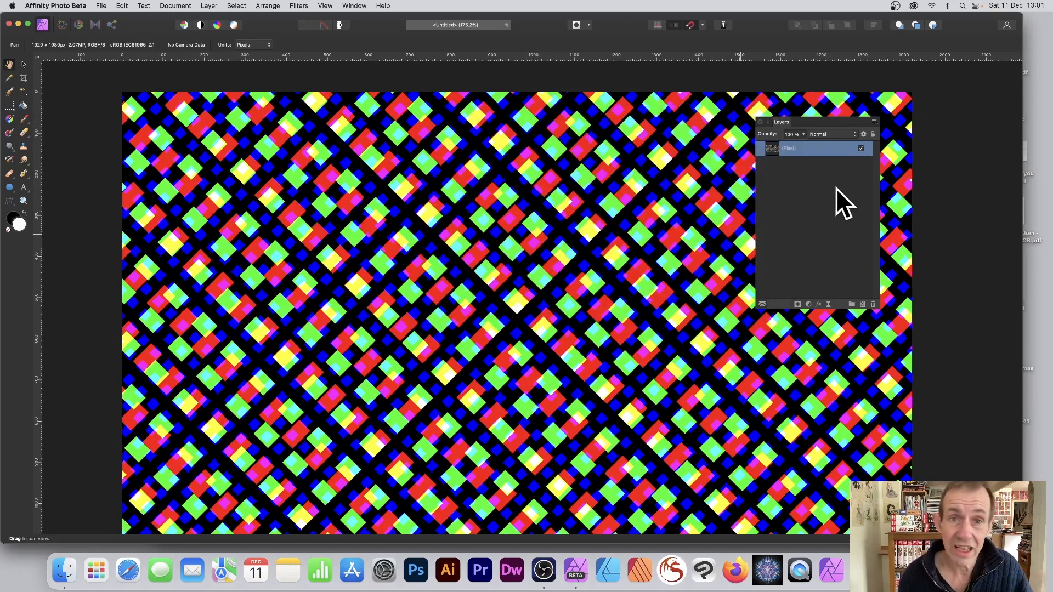
# Step: Add a new pixel layer above the pattern and fill it with the secondary colour
pyautogui.scroll(-1, 550, 96)
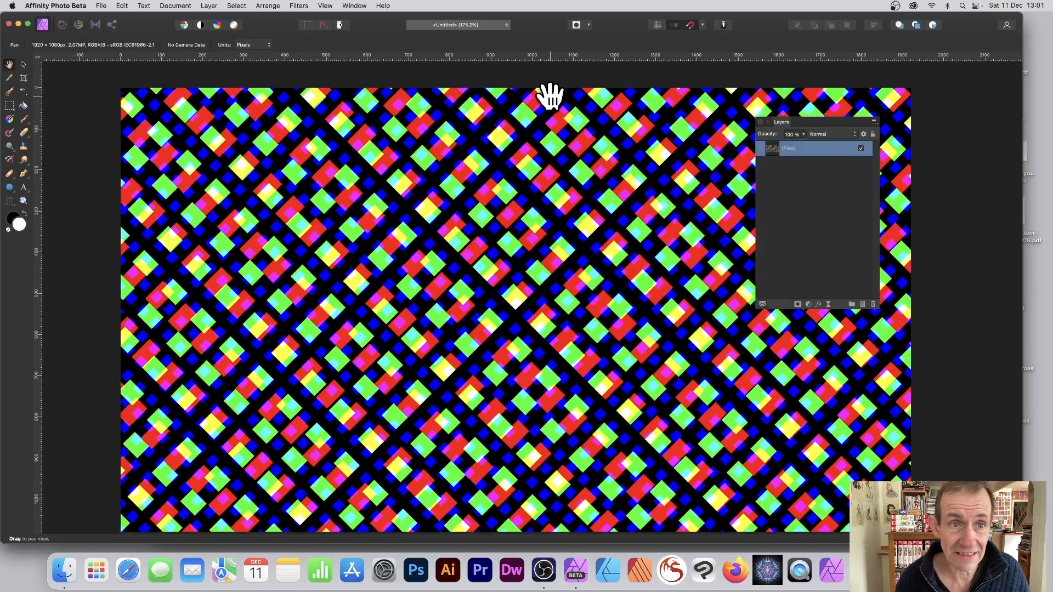
pyautogui.click(295, 3)
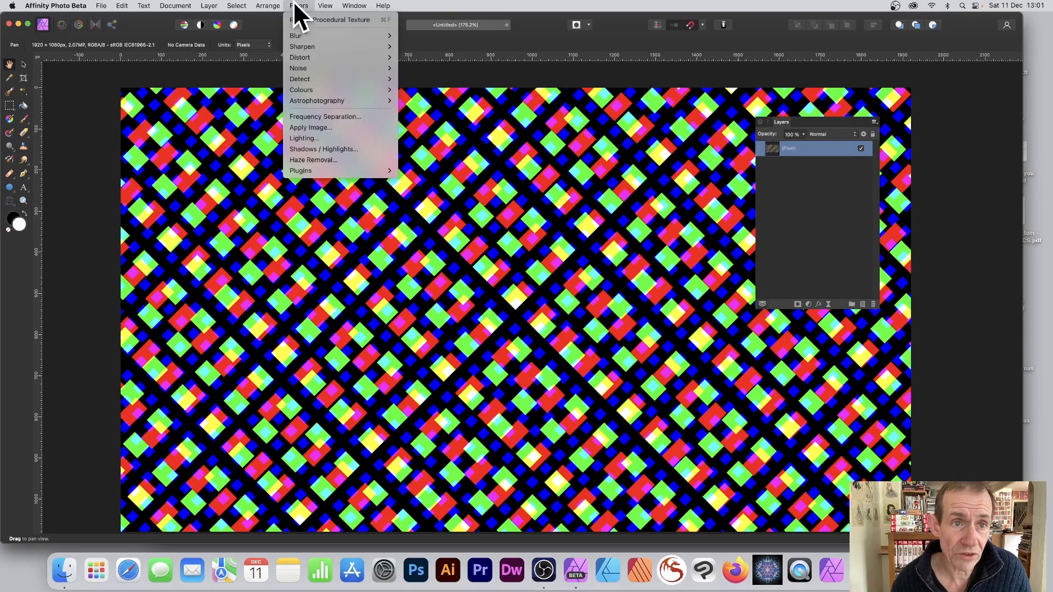
pyautogui.moveTo(222, 7)
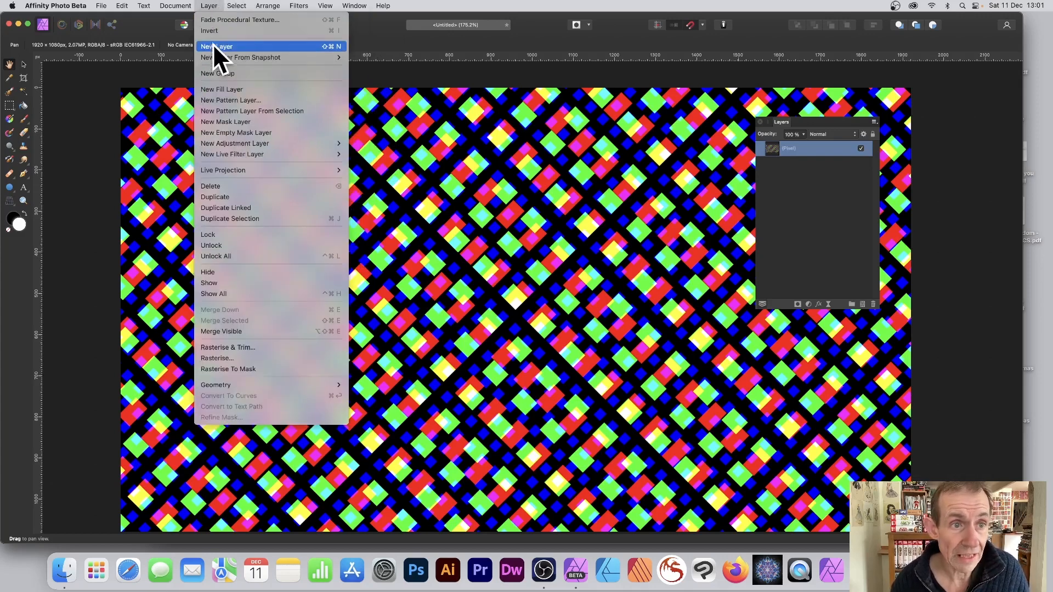
pyautogui.click(213, 46)
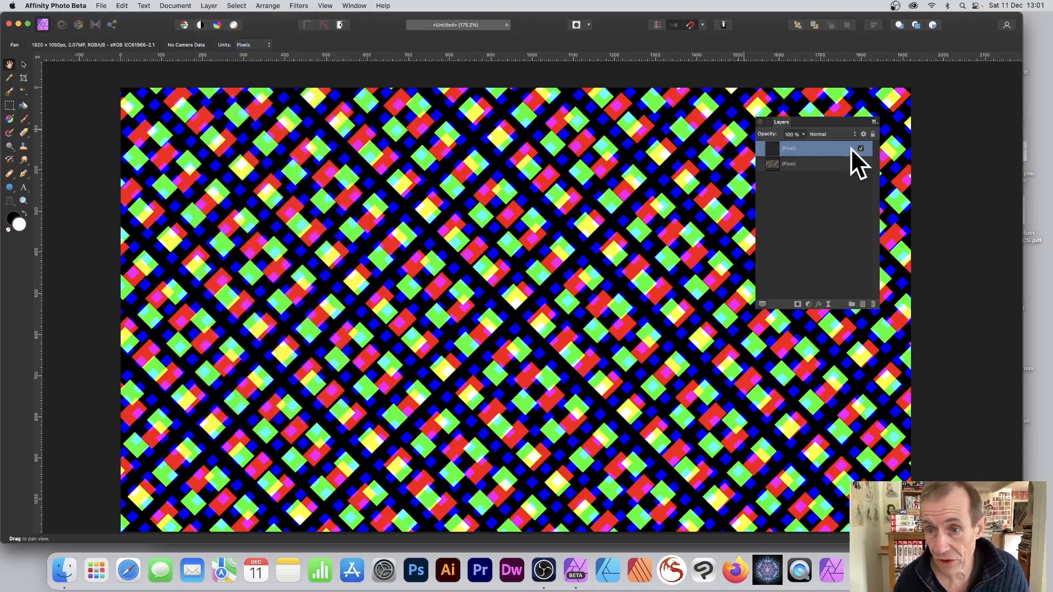
pyautogui.click(122, 5)
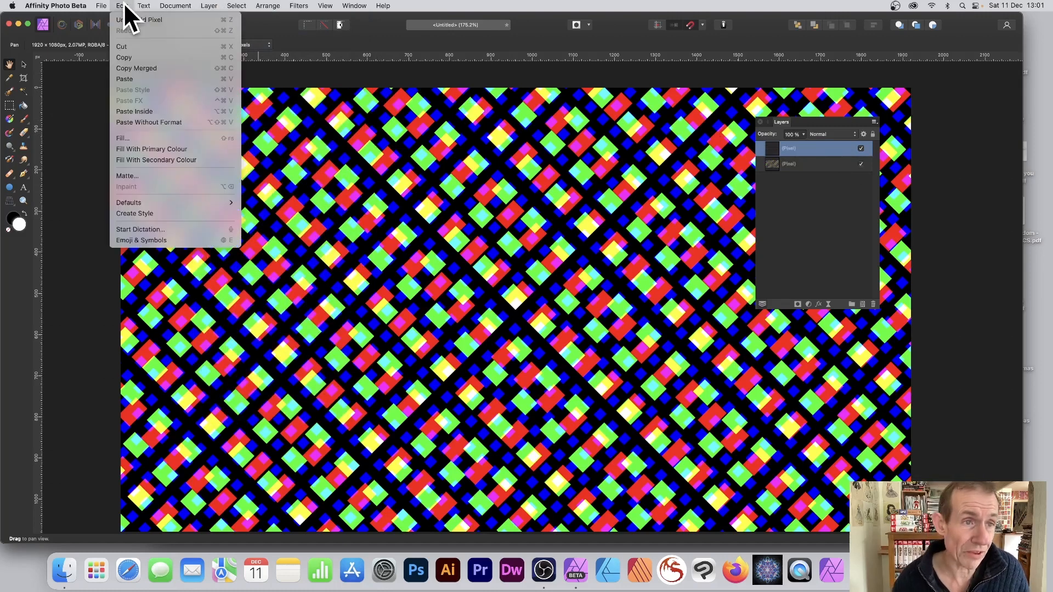
pyautogui.click(124, 137)
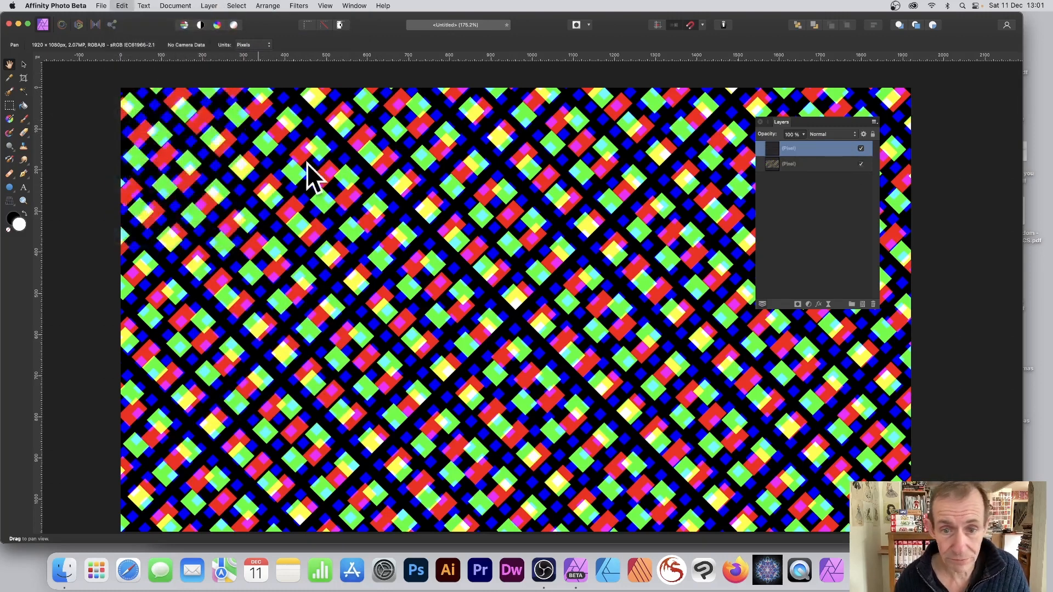
pyautogui.moveTo(930, 430); pyautogui.dragTo(406, 168)
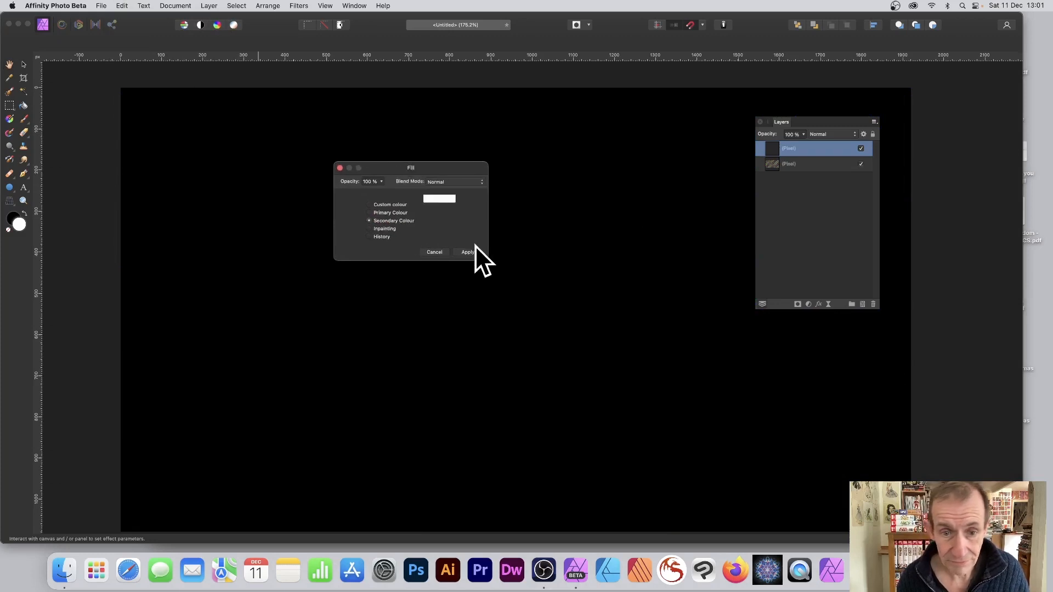
pyautogui.click(468, 252)
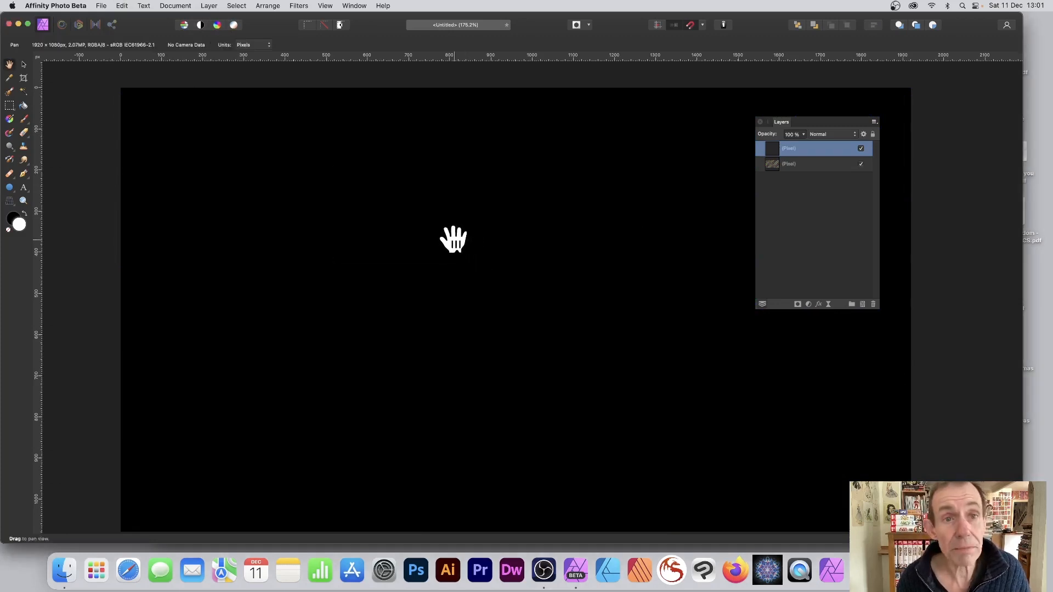
# Step: Start the Procedural Texture filter on the new layer and load the Color dots 1 preset
pyautogui.click(301, 4)
pyautogui.moveTo(309, 91)
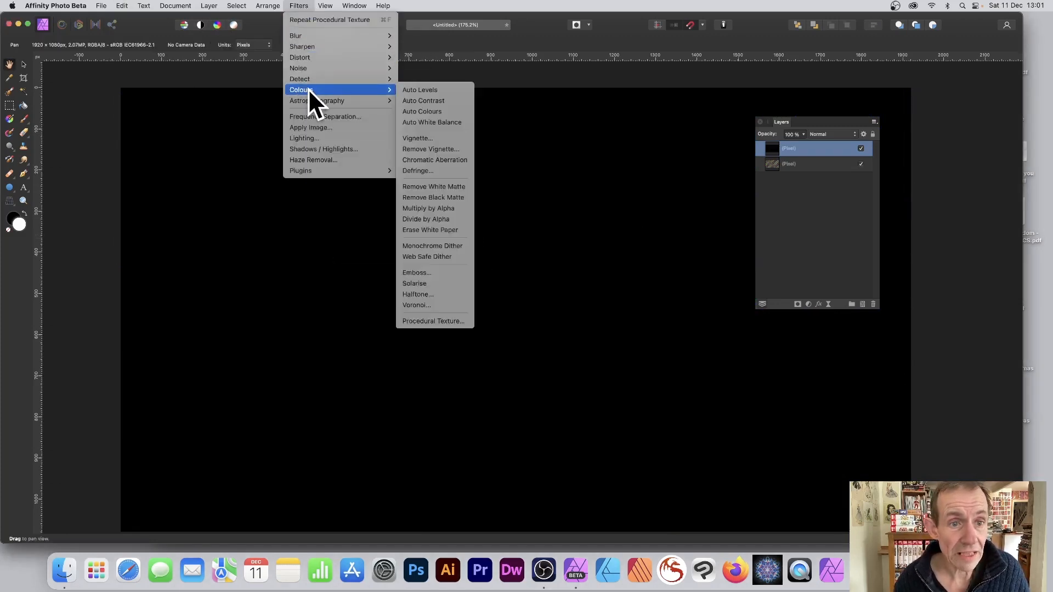
pyautogui.click(438, 321)
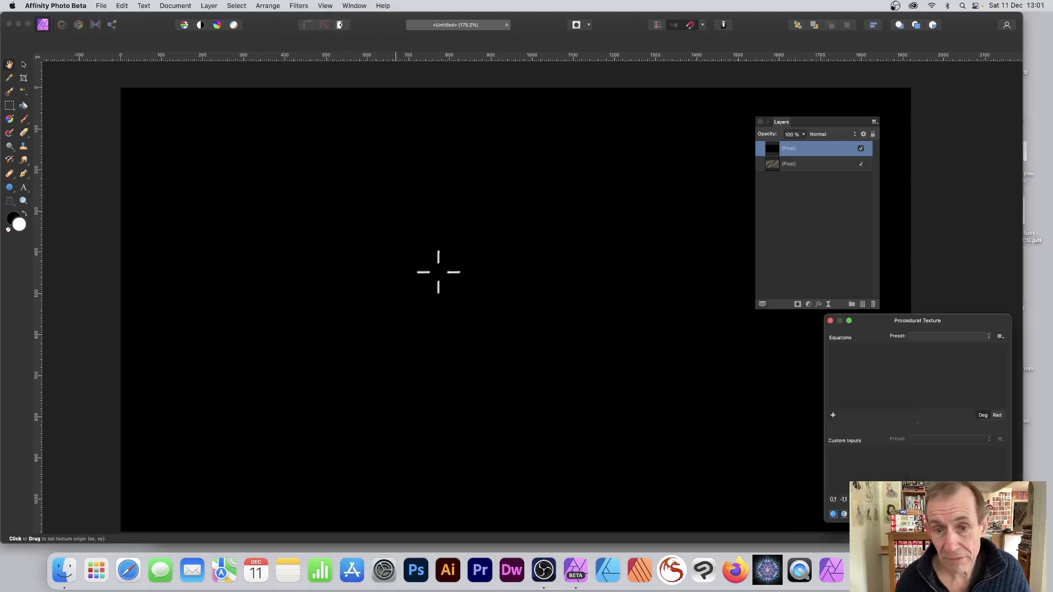
pyautogui.moveTo(907, 322); pyautogui.dragTo(513, 139)
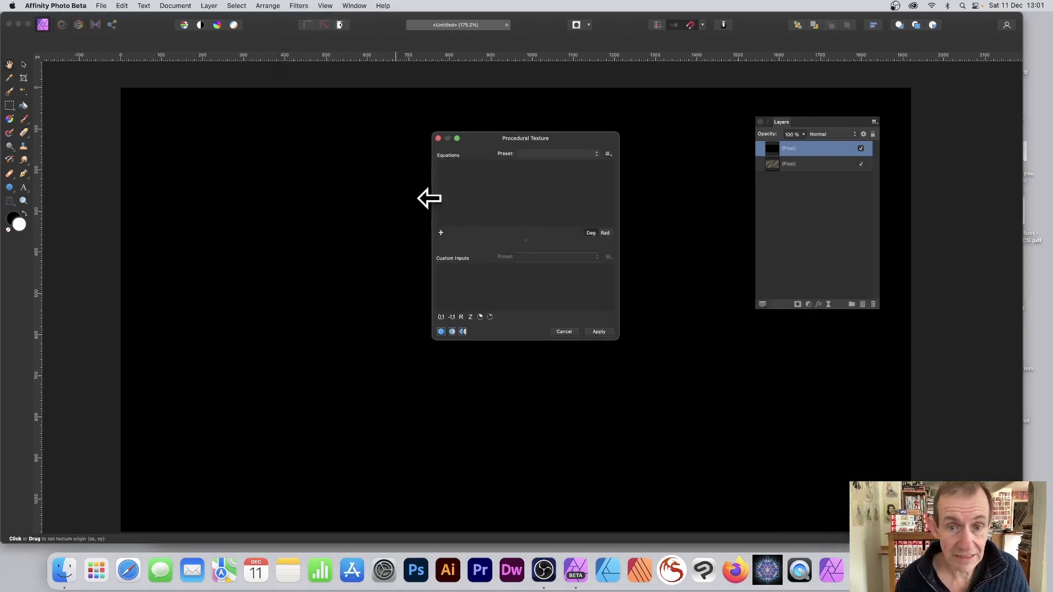
pyautogui.click(538, 153)
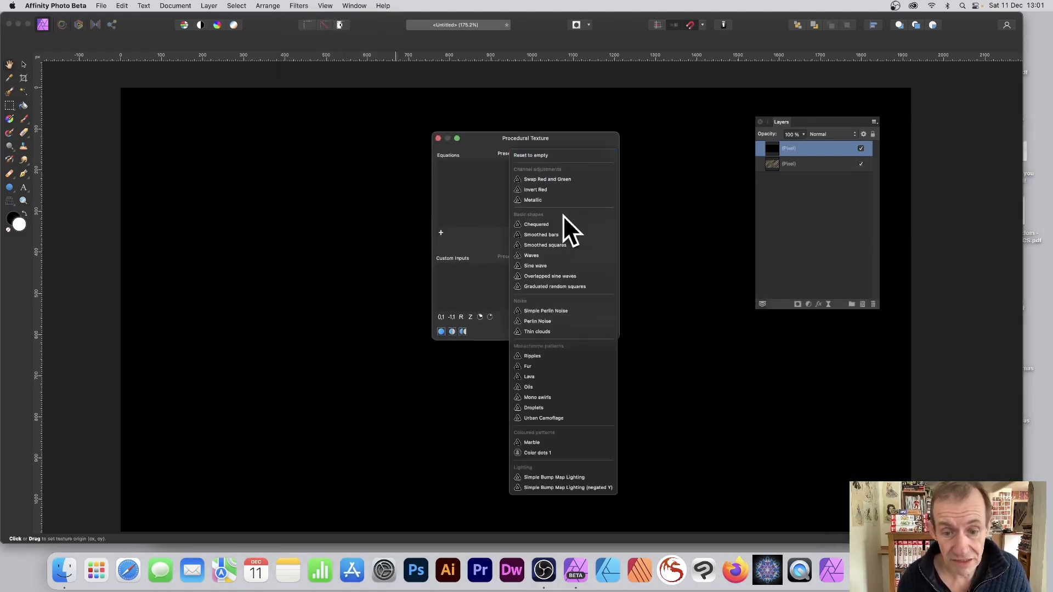
pyautogui.click(568, 452)
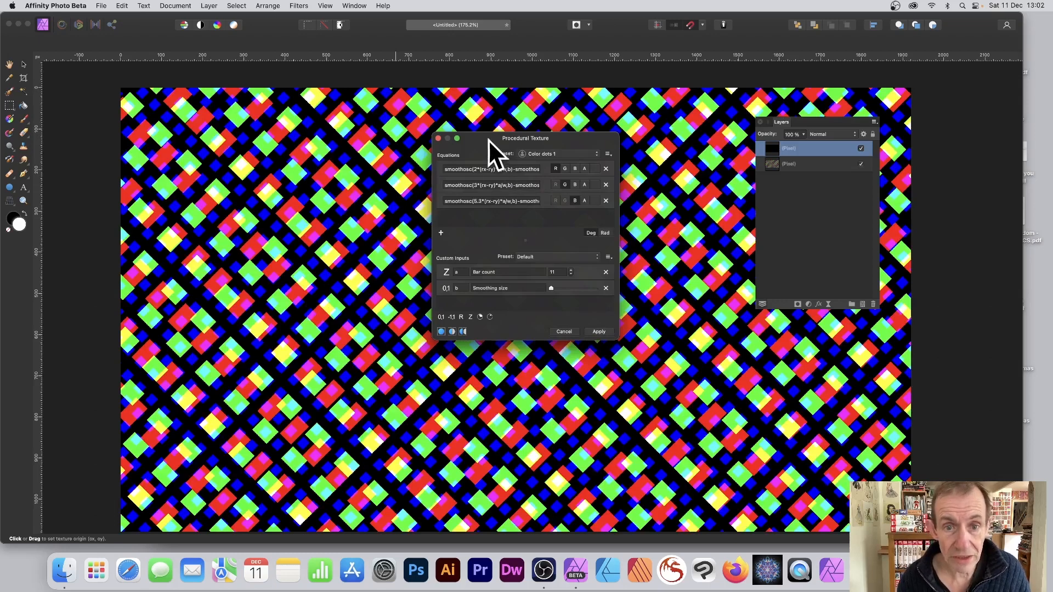
pyautogui.moveTo(488, 140); pyautogui.dragTo(563, 117)
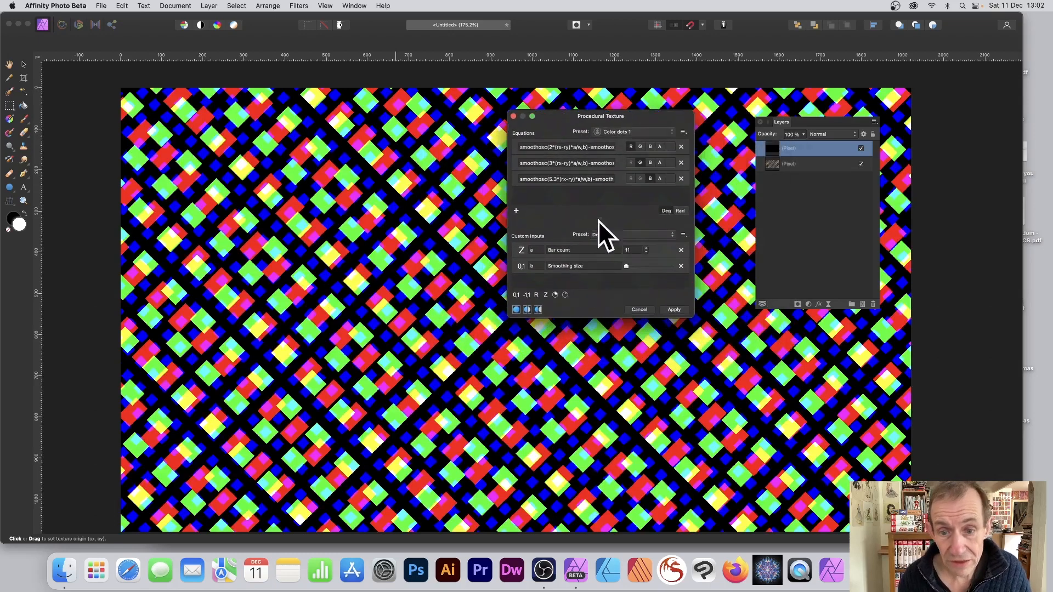
# Step: Set the Bar count to 20 for the new layer's pattern and apply the texture
pyautogui.click(647, 252)
pyautogui.click(646, 251)
pyautogui.click(646, 251)
pyautogui.click(647, 252)
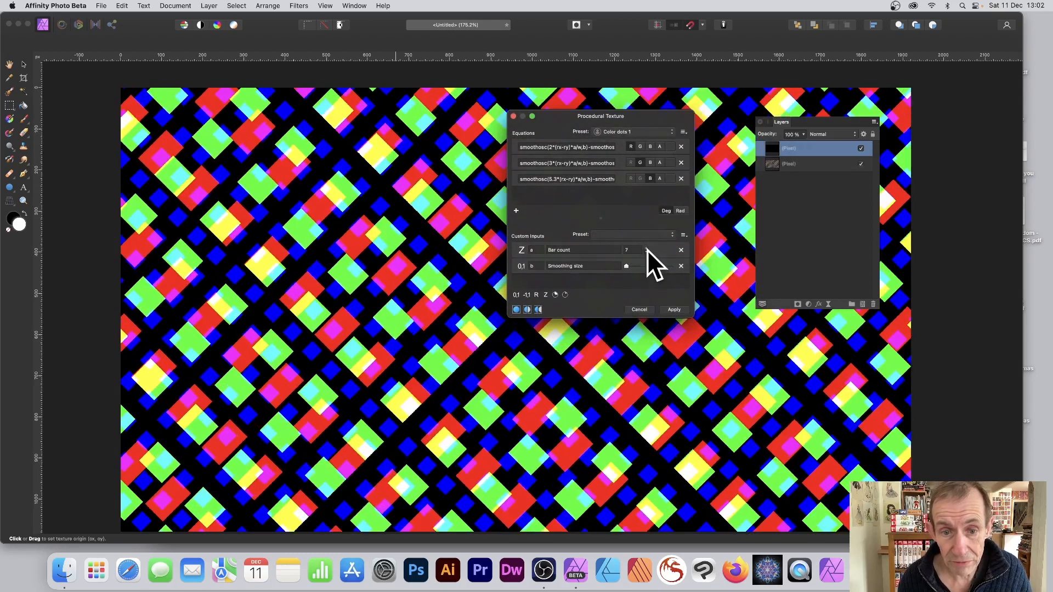
pyautogui.click(646, 247)
pyautogui.click(646, 247)
pyautogui.click(646, 247)
pyautogui.click(646, 247)
pyautogui.click(646, 248)
pyautogui.click(646, 248)
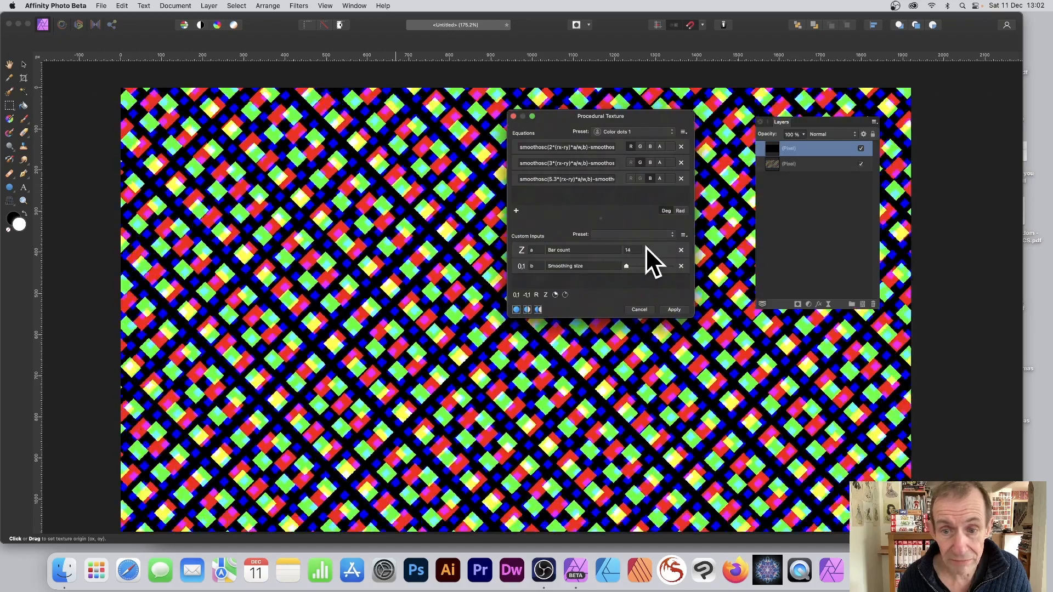
pyautogui.click(646, 248)
pyautogui.click(646, 247)
pyautogui.click(645, 247)
pyautogui.click(646, 248)
pyautogui.click(646, 247)
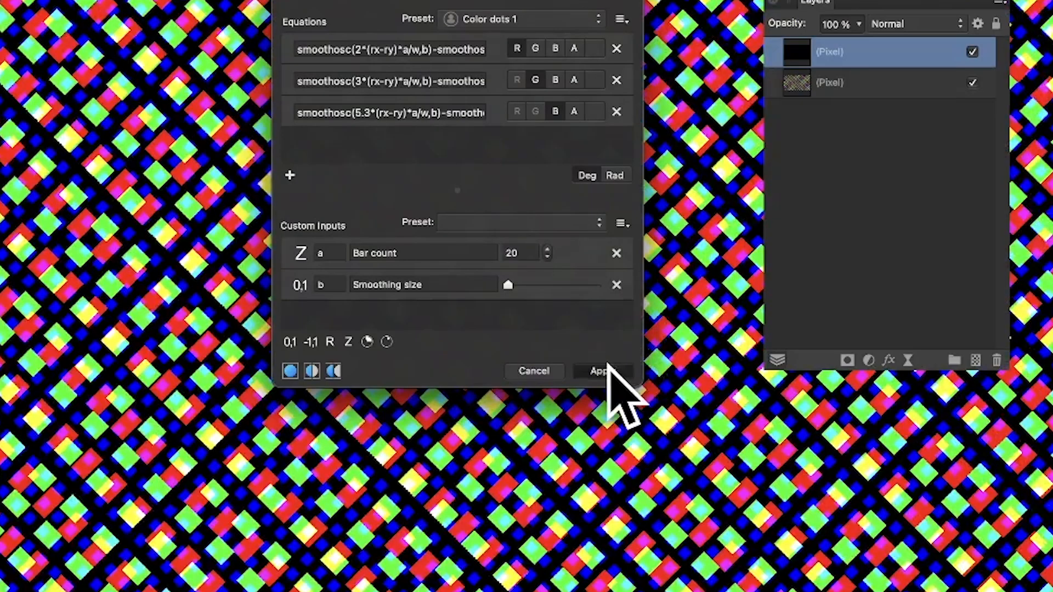
pyautogui.click(608, 365)
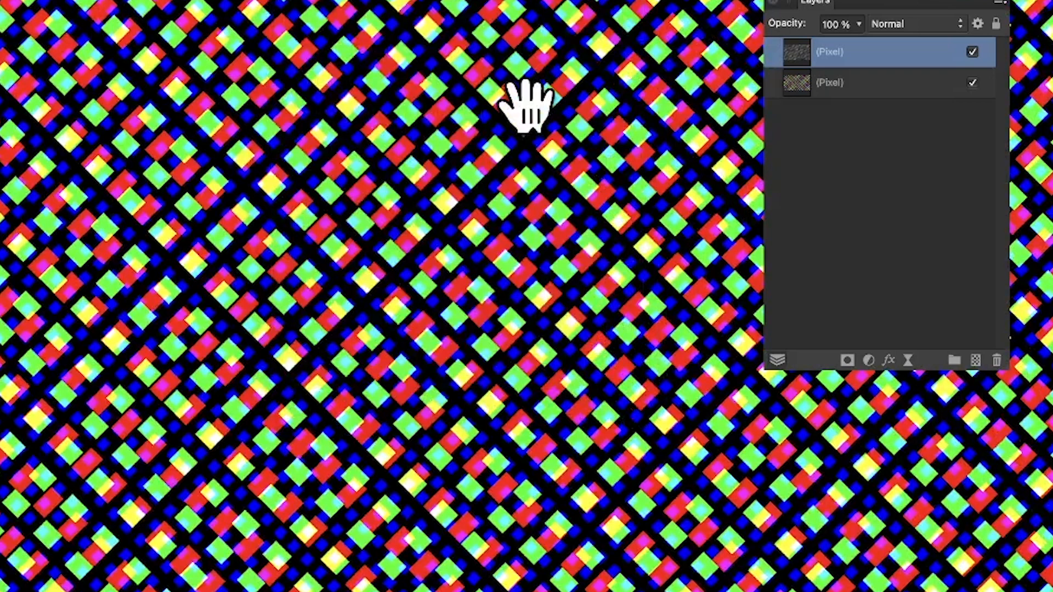
# Step: Set the upper pattern layer's blend mode to Difference
pyautogui.click(912, 25)
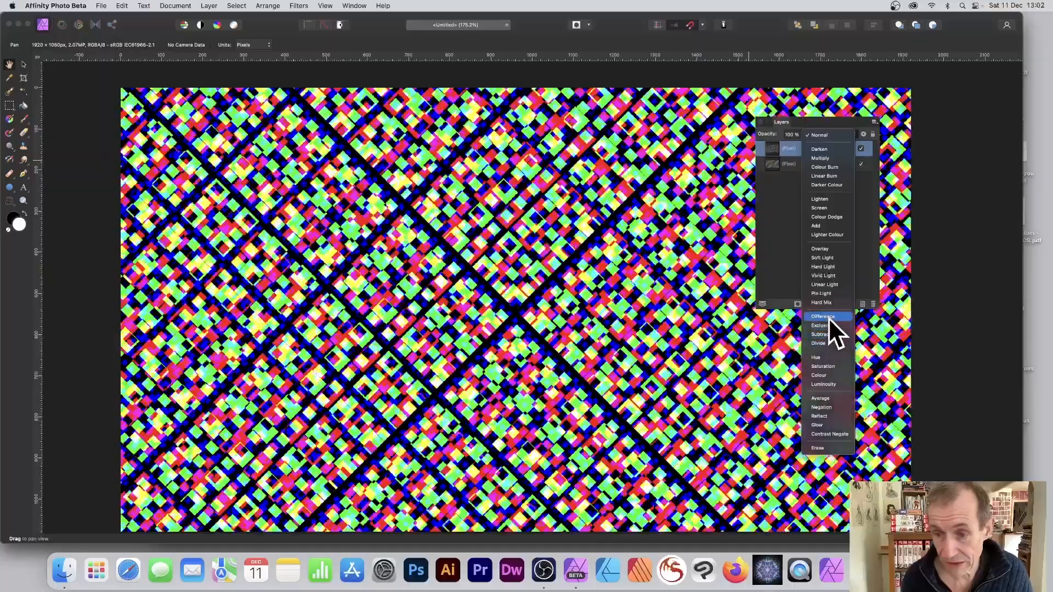
pyautogui.click(828, 317)
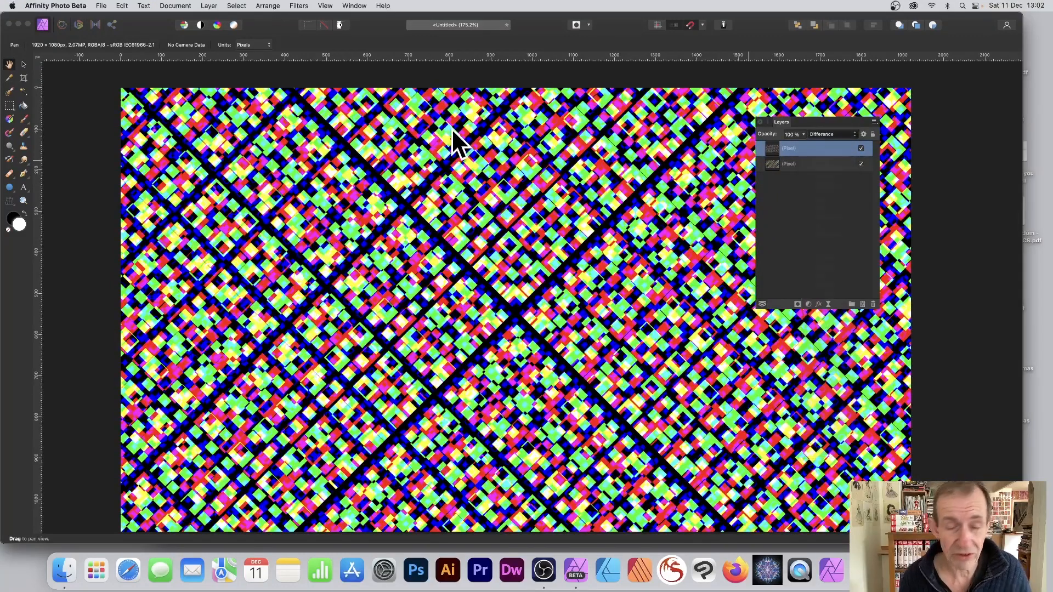